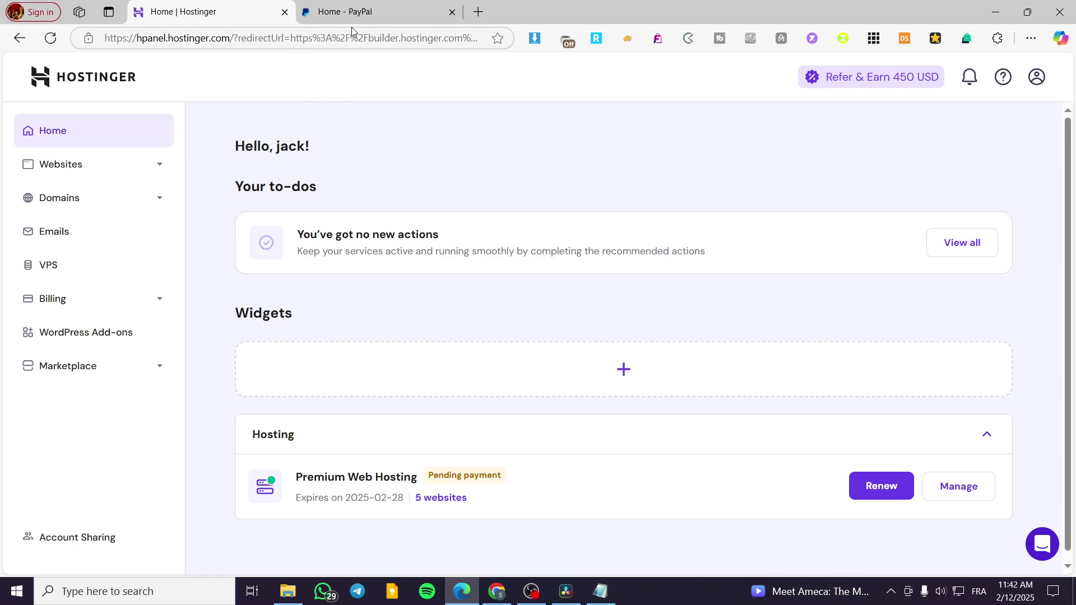
# Step: Open hPanel's Websites list and scroll down to the jacksclothing.xyz entry
pyautogui.click(334, 22)
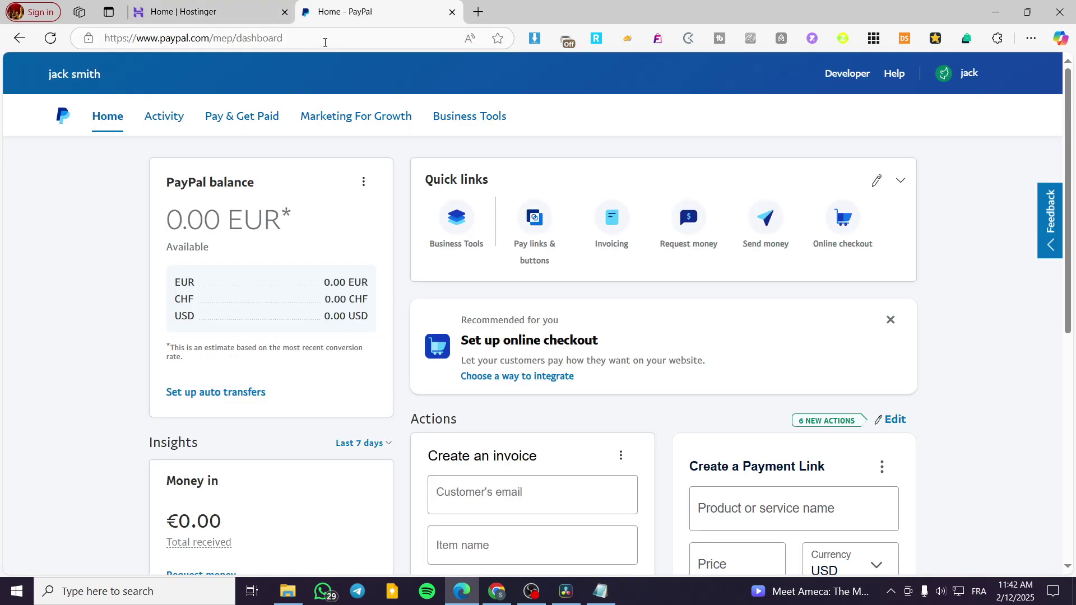
pyautogui.hotkey('ctrl', 'Tab')
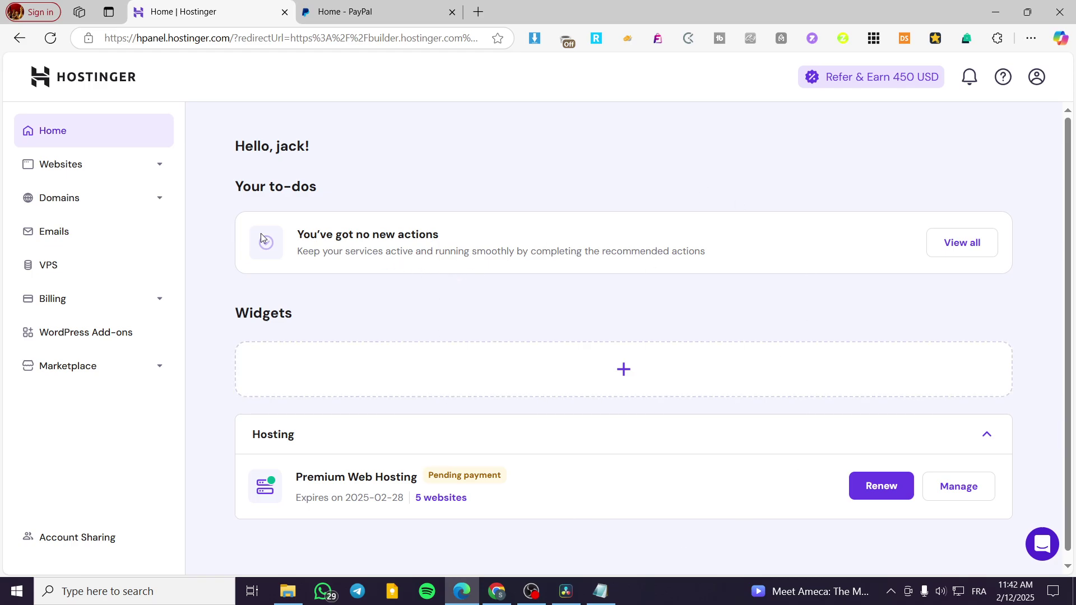
pyautogui.click(112, 168)
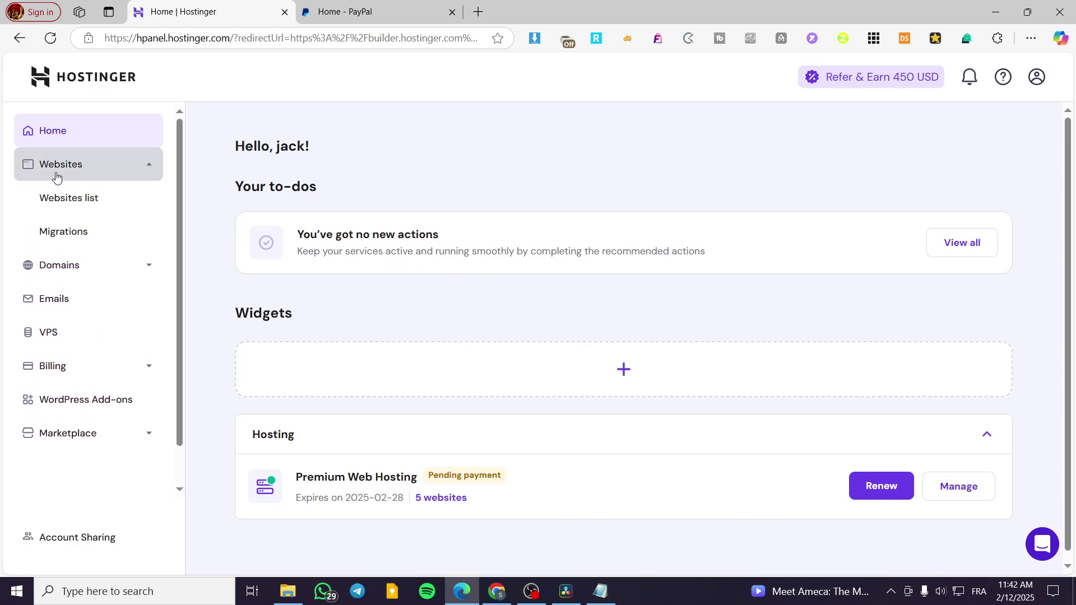
pyautogui.click(62, 208)
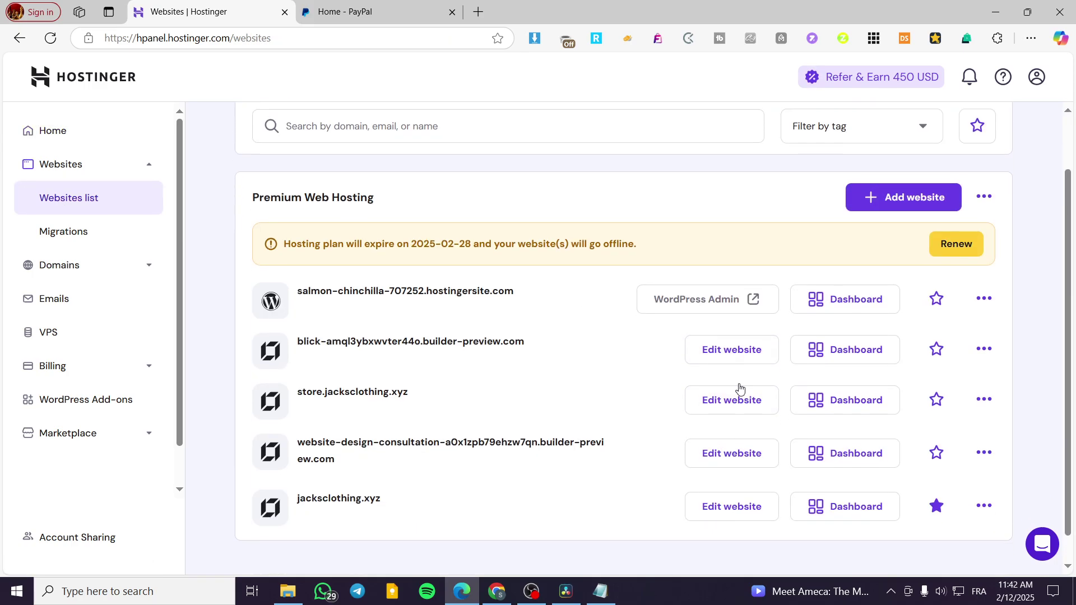
pyautogui.scroll(-3, 445, 427)
pyautogui.scroll(-1, 559, 442)
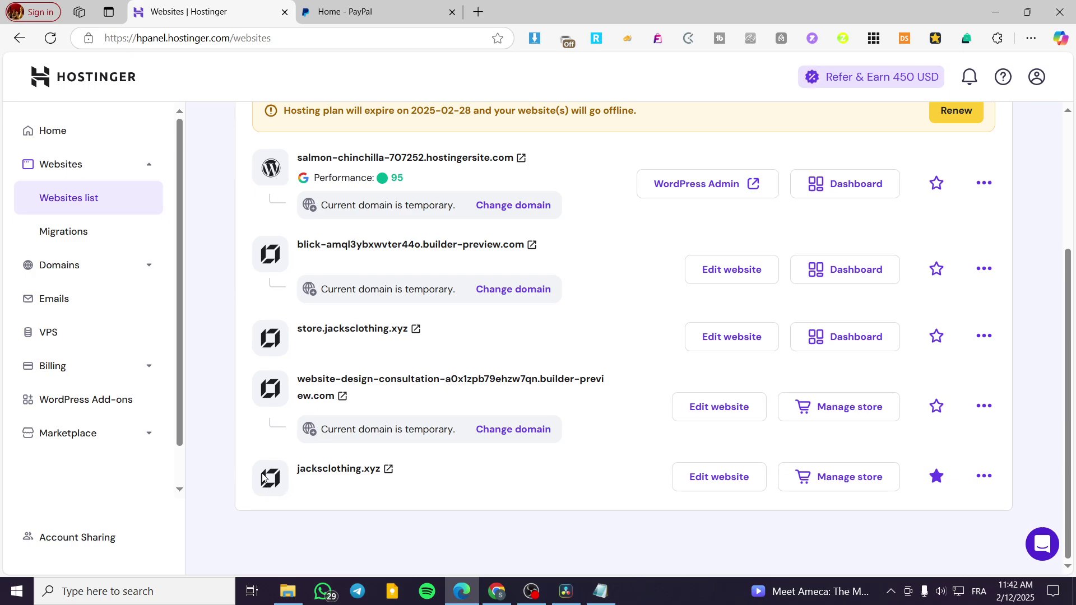
# Step: Open jacksclothing.xyz in the Website Builder, then return to the PayPal dashboard
pyautogui.click(719, 476)
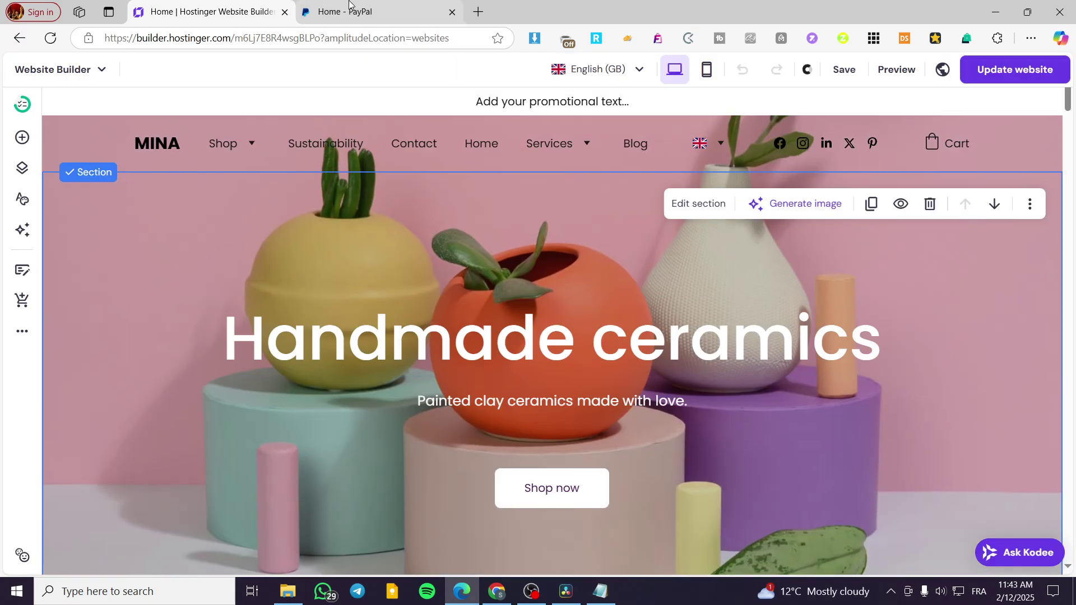
pyautogui.click(347, 6)
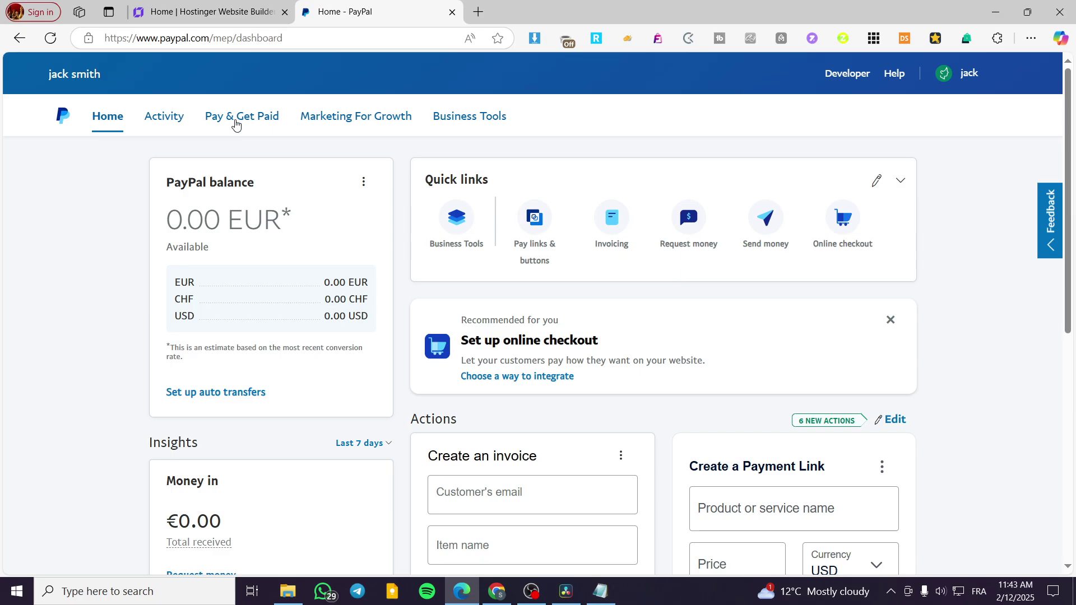
# Step: Start a PayPal Payment Button and show the product types under Create a product or service
pyautogui.click(235, 124)
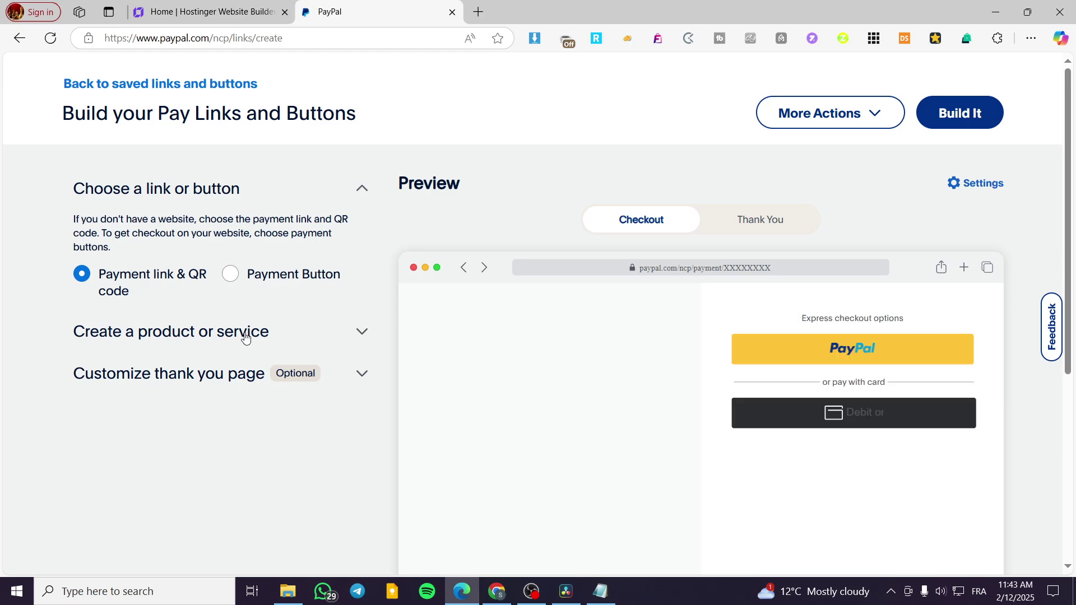
pyautogui.scroll(-2, 118, 363)
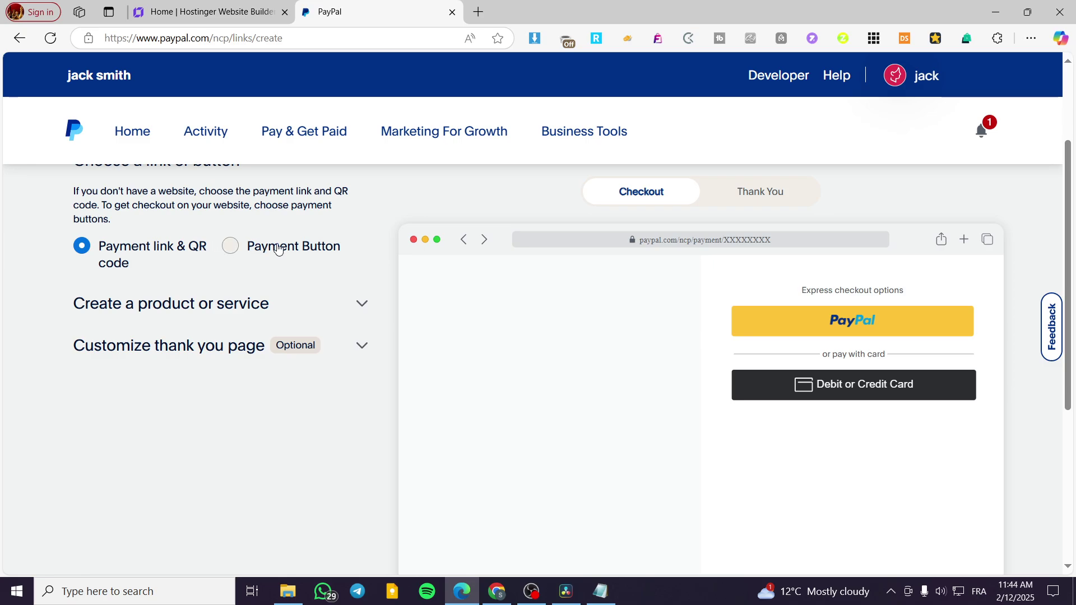
pyautogui.click(260, 249)
pyautogui.click(127, 262)
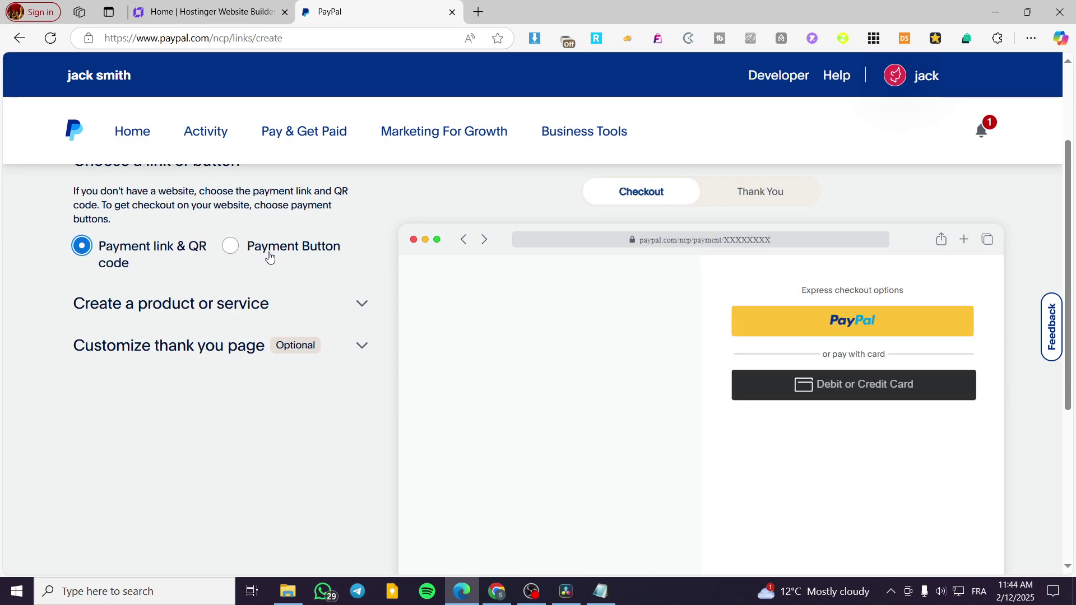
pyautogui.click(261, 261)
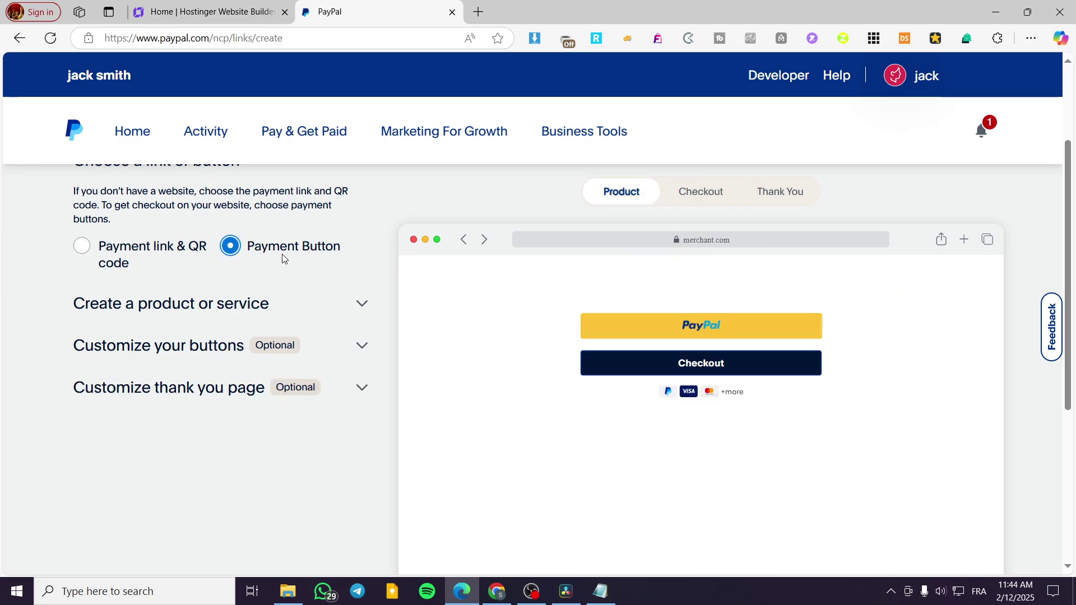
pyautogui.click(140, 307)
pyautogui.click(283, 344)
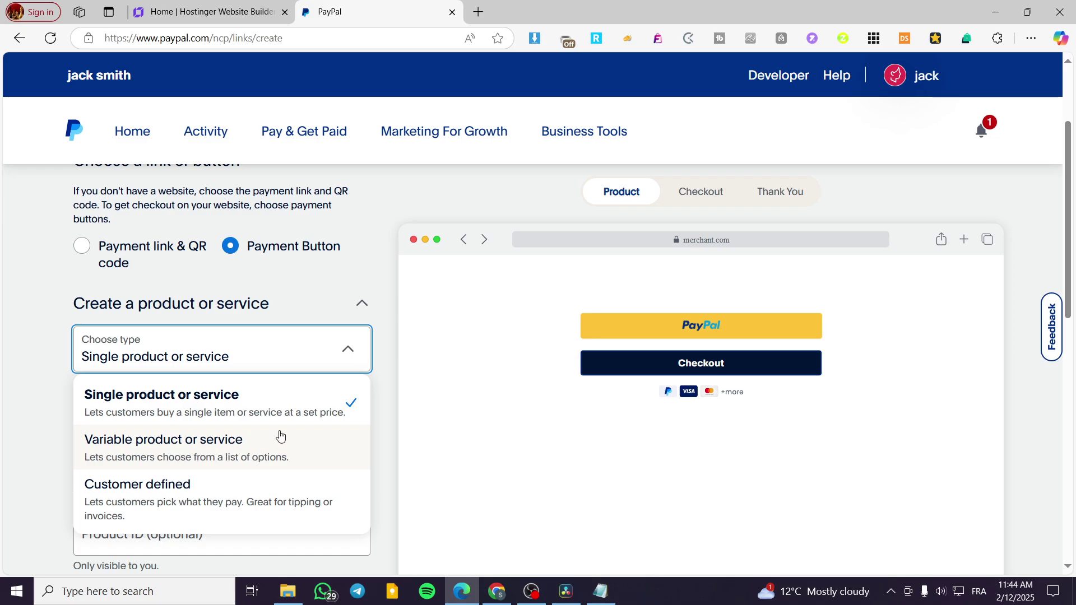
# Step: Keep the Single product or service type and name the item 'Test'
pyautogui.click(297, 359)
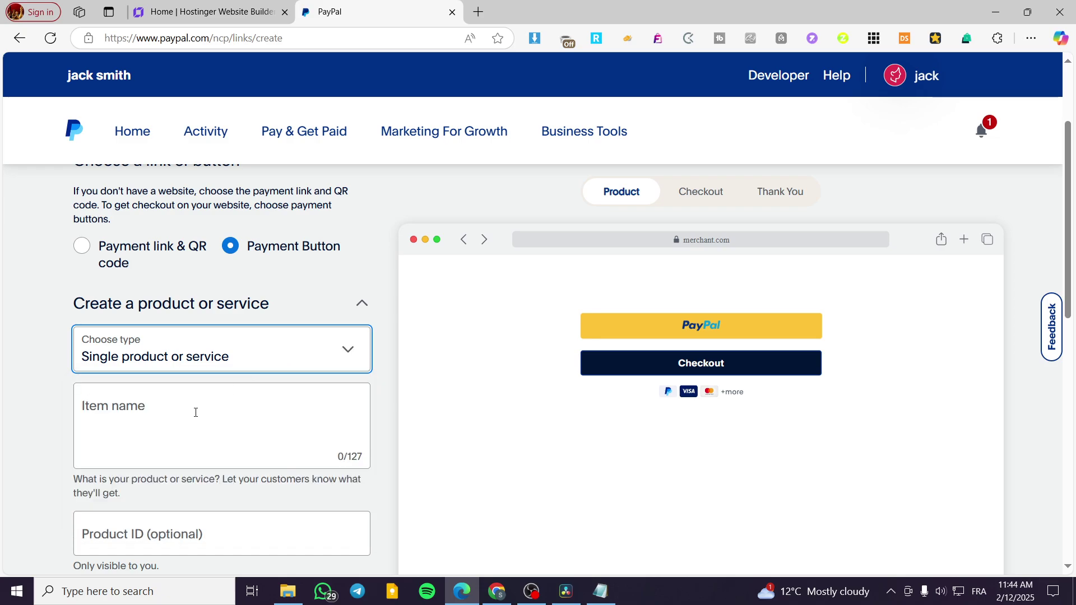
pyautogui.click(268, 364)
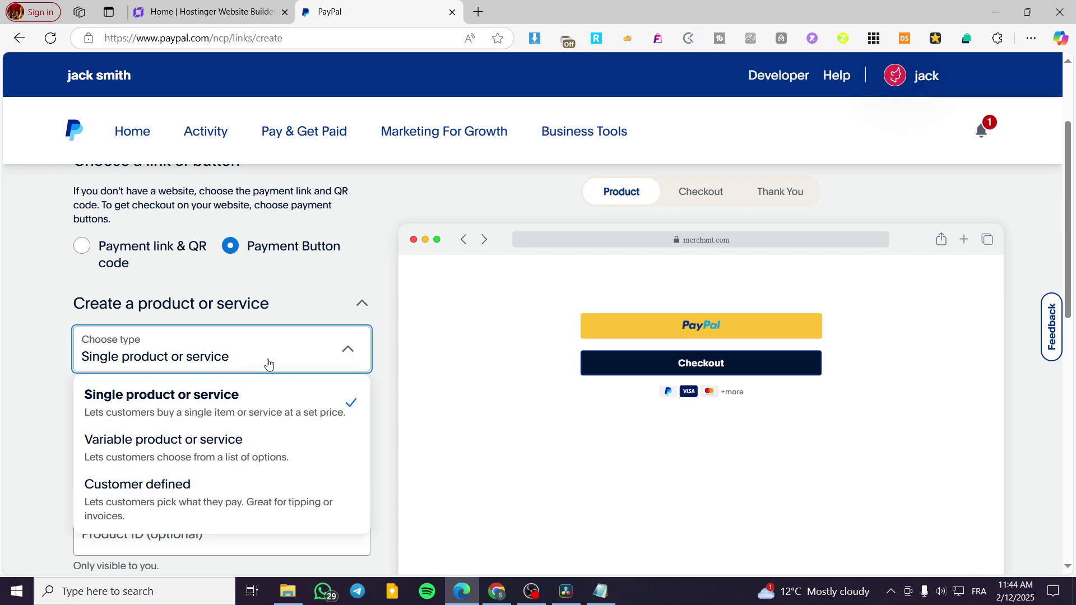
pyautogui.click(268, 364)
pyautogui.click(151, 440)
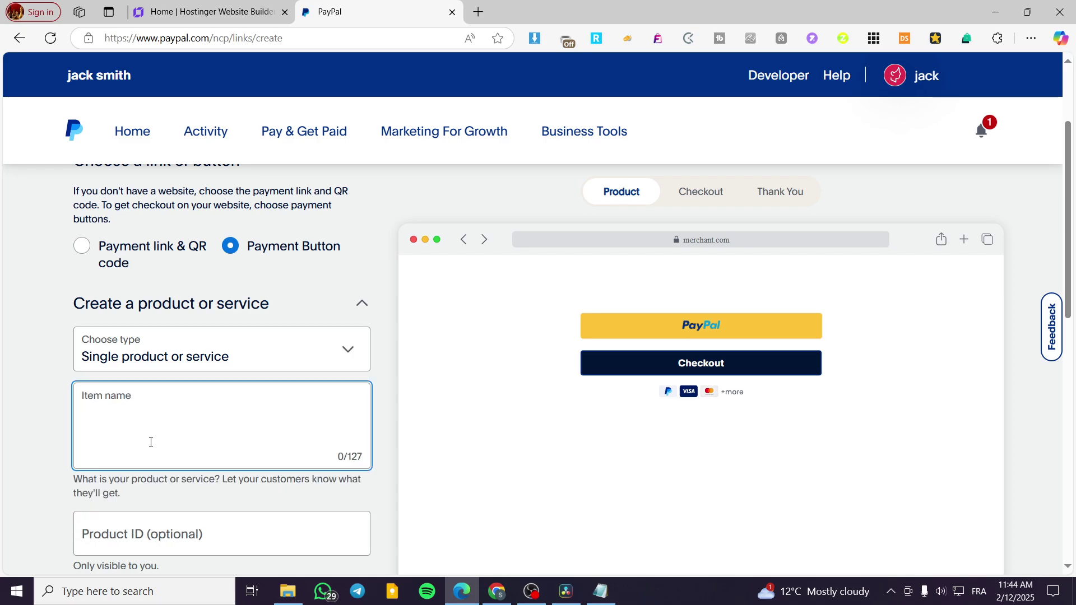
pyautogui.write('Test')
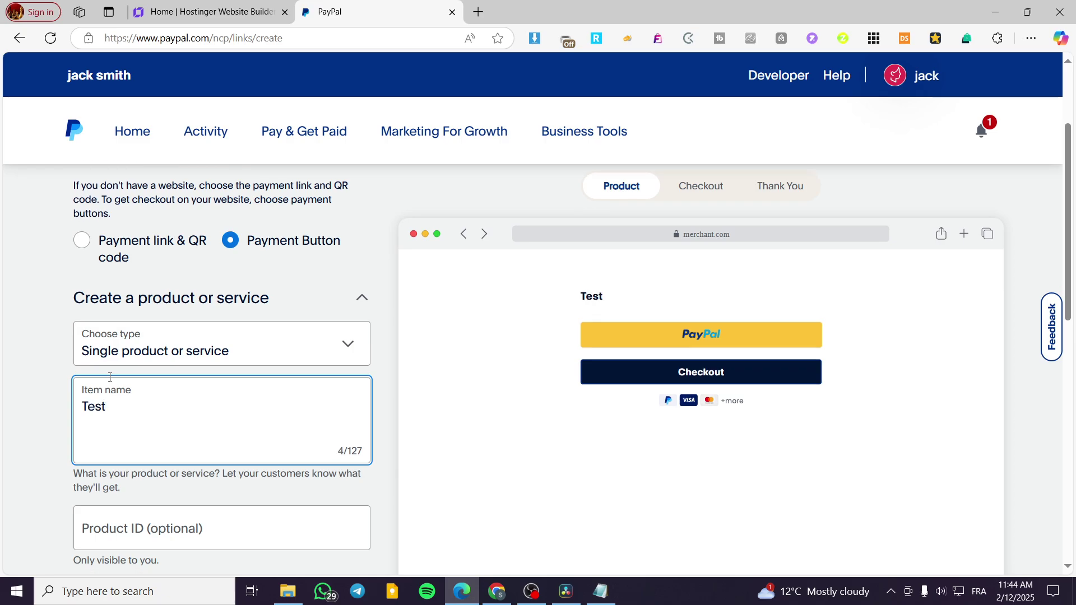
# Step: Enter product ID 1 and a price of 10 USD
pyautogui.scroll(-2, 203, 369)
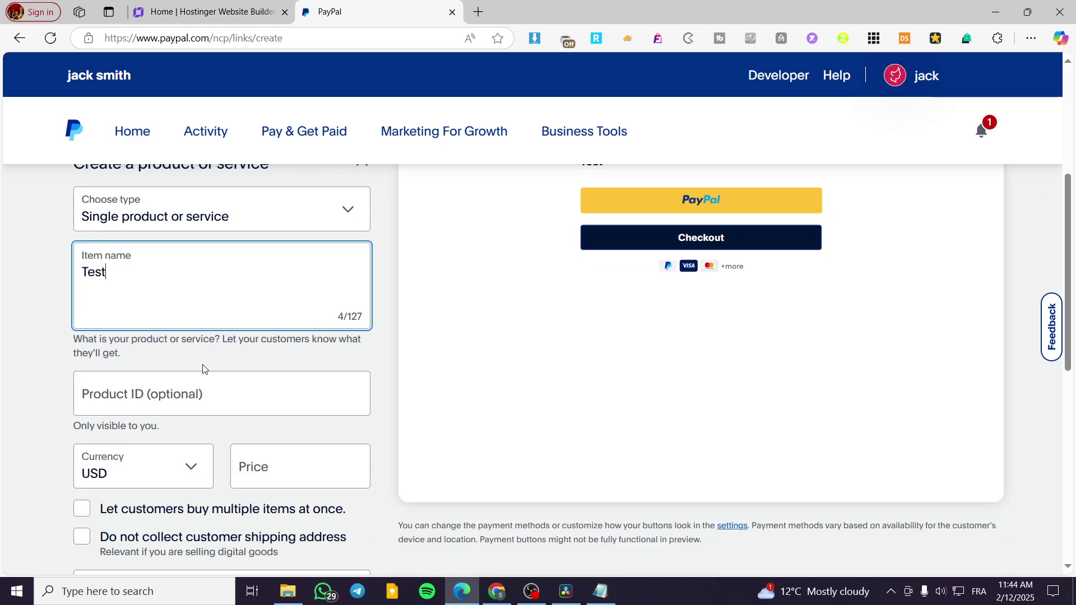
pyautogui.click(204, 389)
pyautogui.write('123')
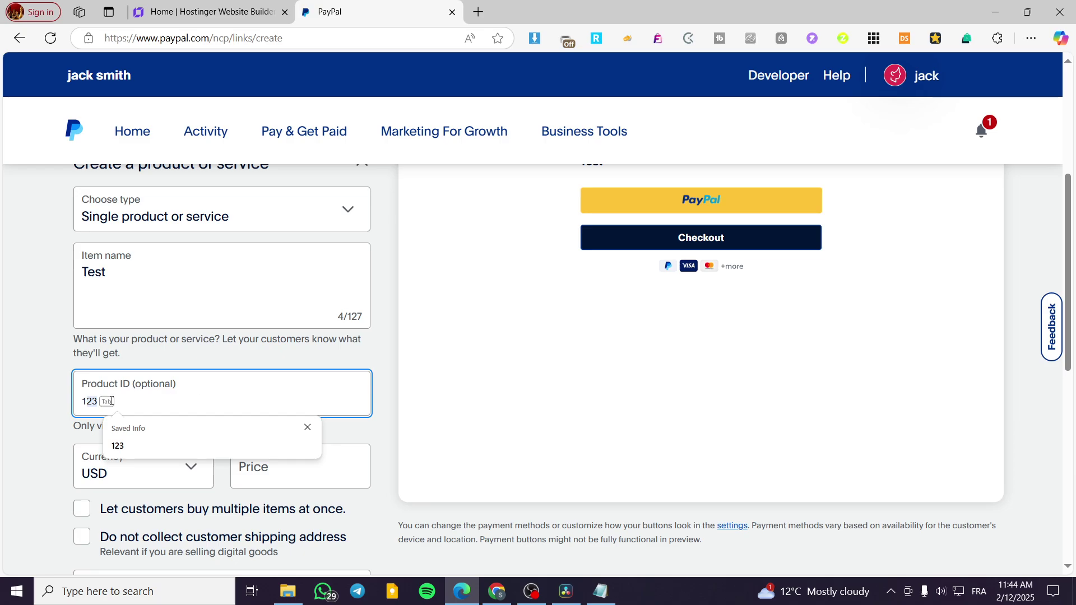
pyautogui.click(64, 397)
pyautogui.click(275, 467)
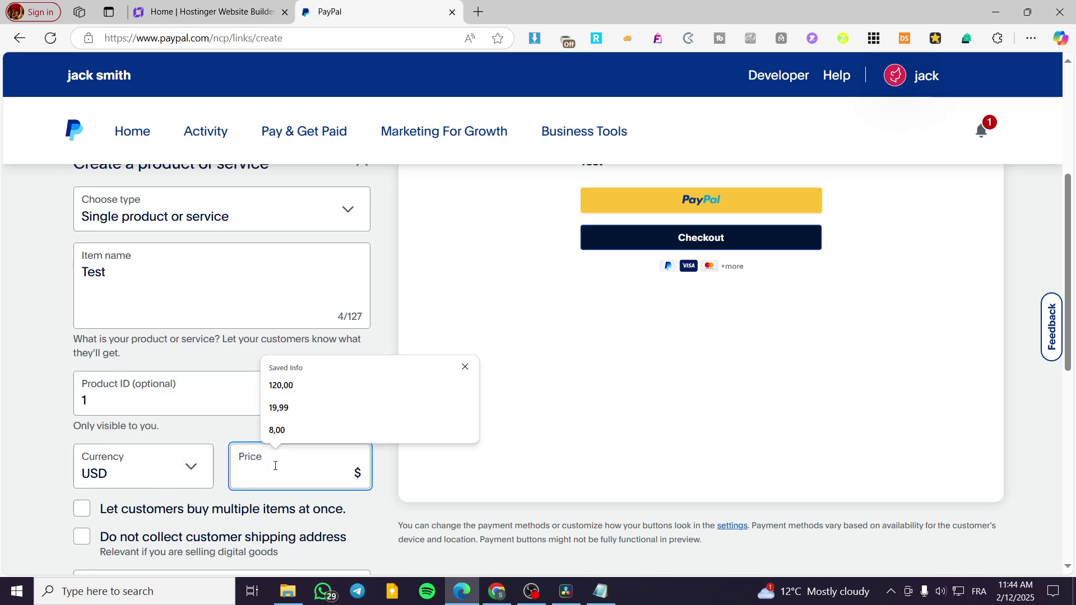
pyautogui.write('10')
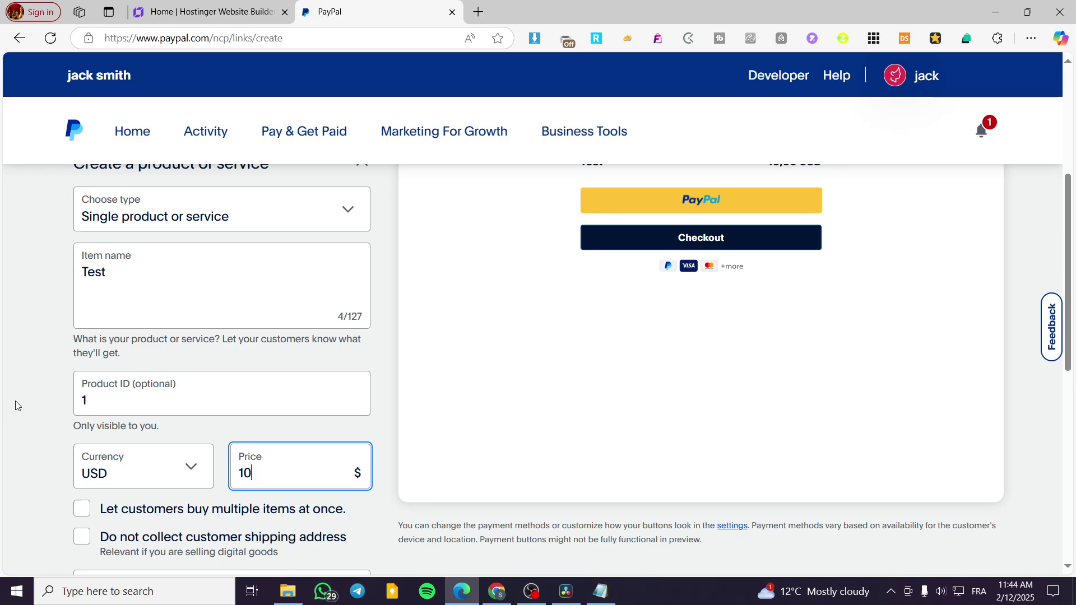
pyautogui.click(25, 400)
pyautogui.scroll(-2, 178, 392)
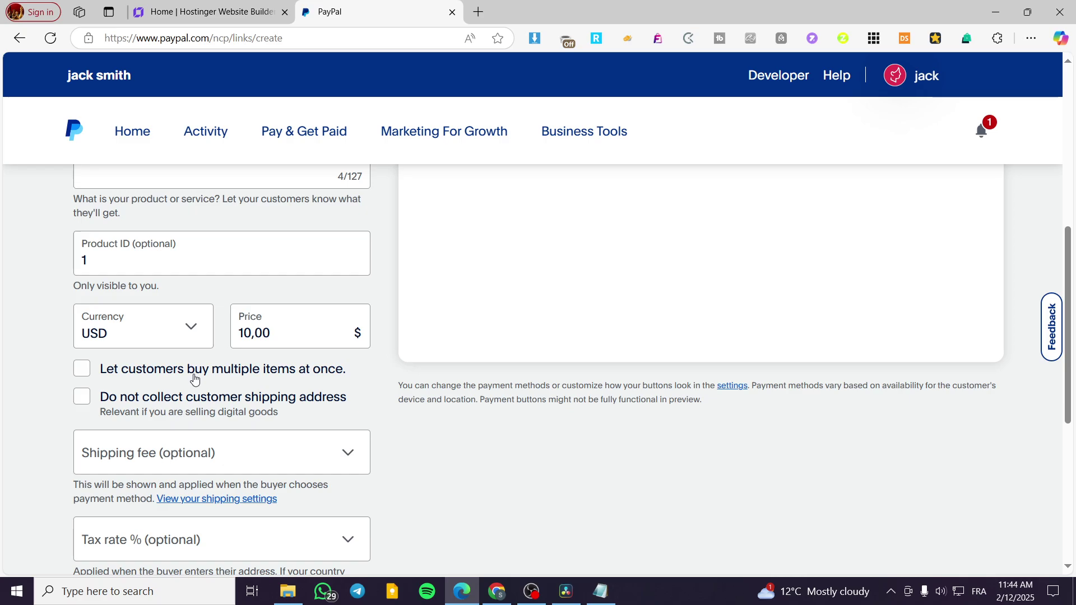
# Step: Leave multiple-item purchases off and set the shipping fee to Free shipping
pyautogui.click(133, 374)
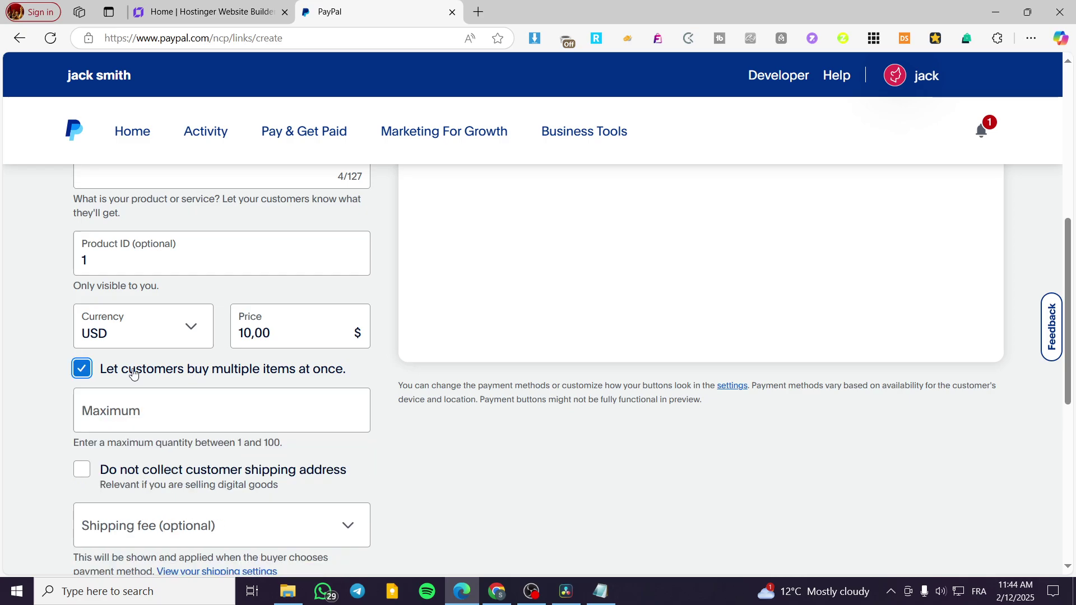
pyautogui.click(169, 377)
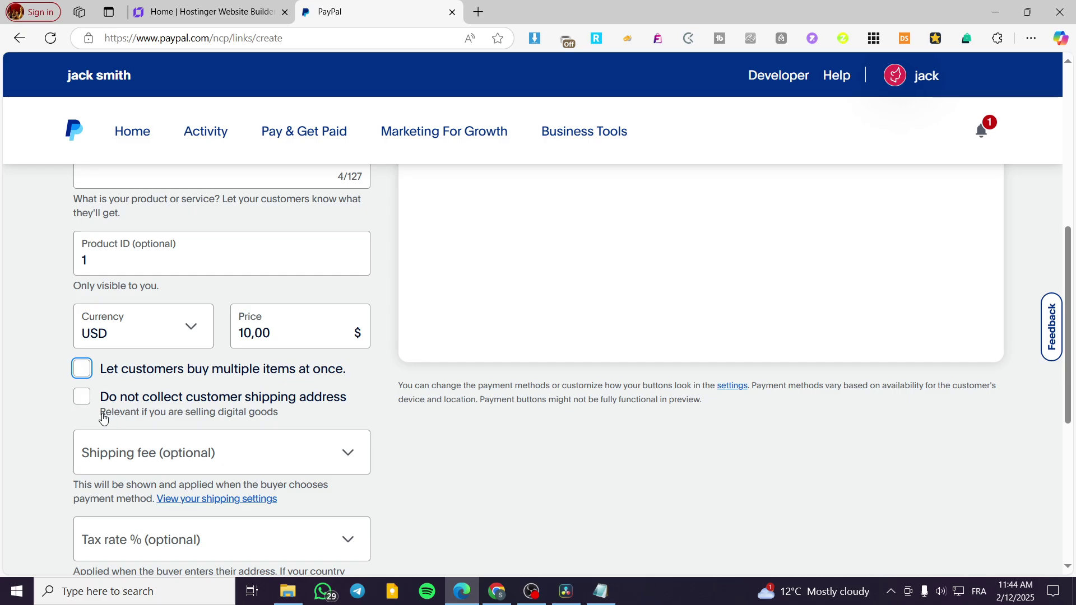
pyautogui.scroll(-1, 101, 413)
pyautogui.click(211, 385)
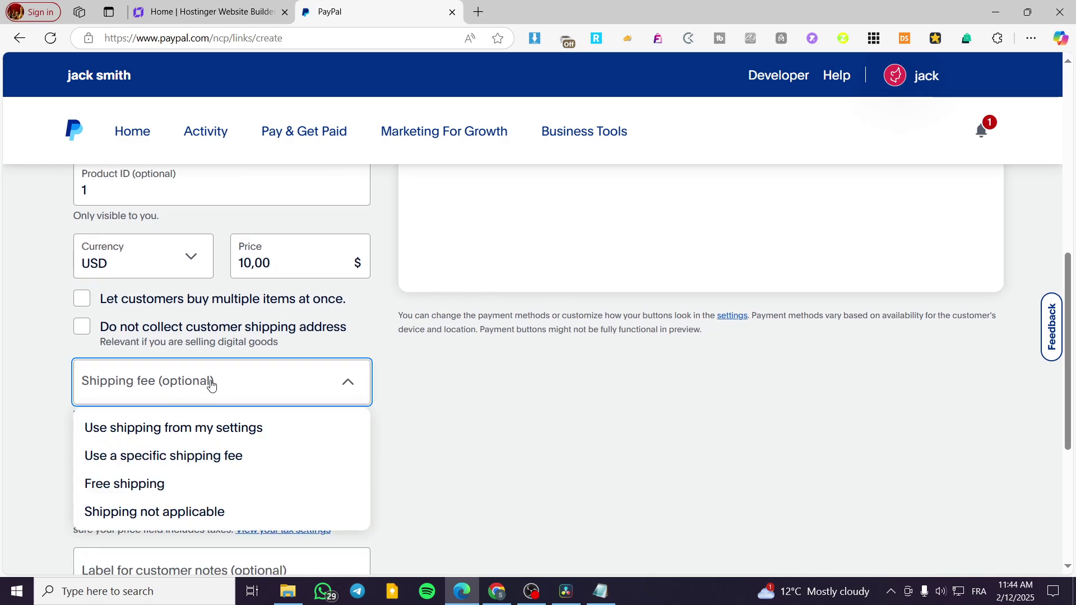
pyautogui.click(216, 481)
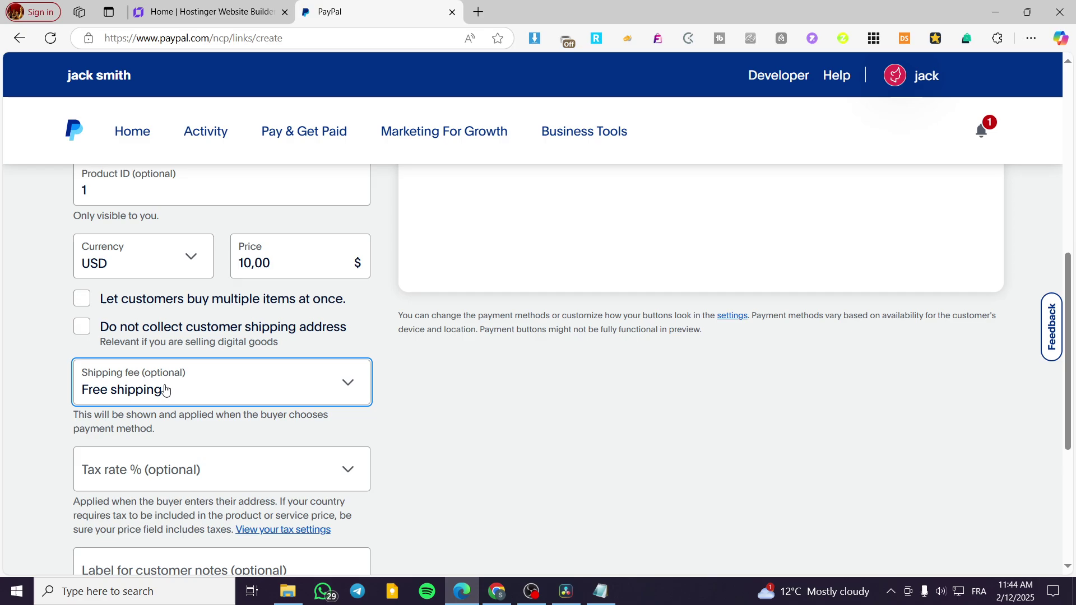
pyautogui.click(199, 396)
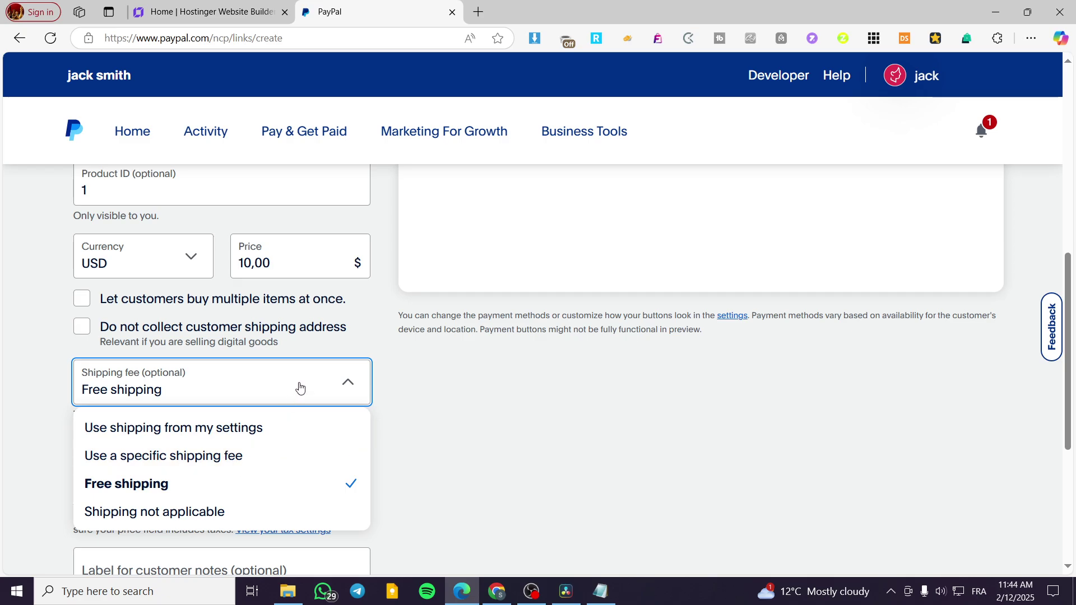
pyautogui.click(233, 389)
# Step: Set the tax rate to Taxes not applicable
pyautogui.scroll(-3, 233, 389)
pyautogui.click(267, 333)
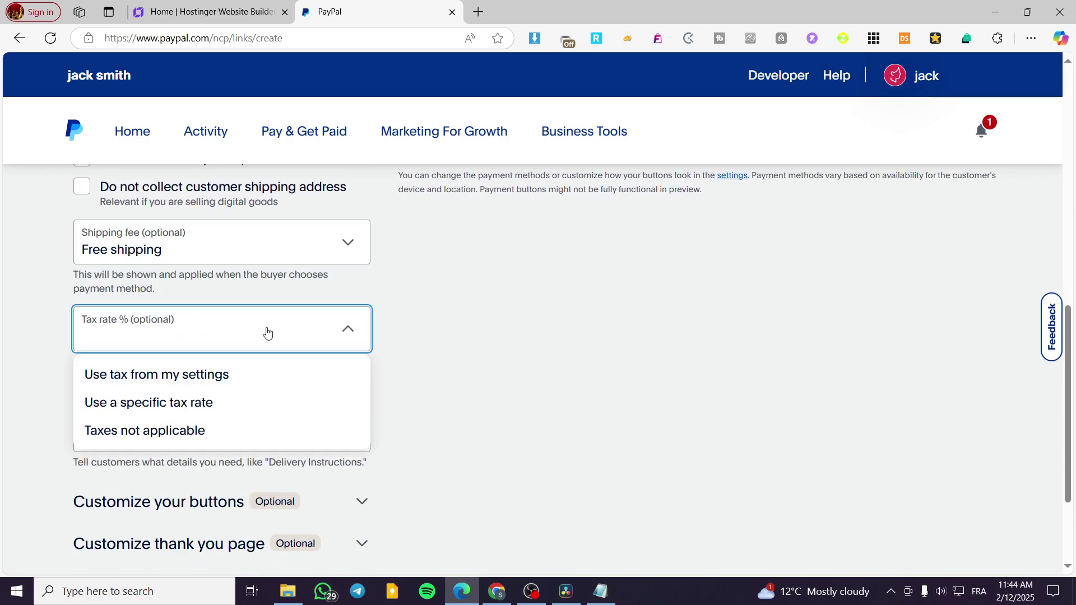
pyautogui.click(203, 430)
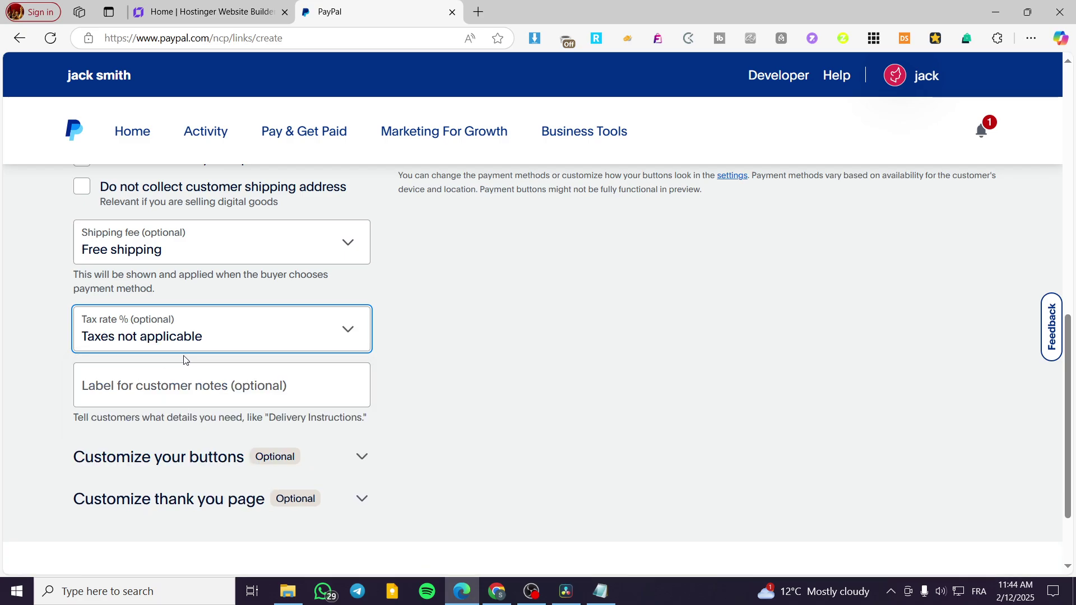
# Step: Set the buttons to Stacked buttons with PayPal as the button text
pyautogui.scroll(-2, 298, 371)
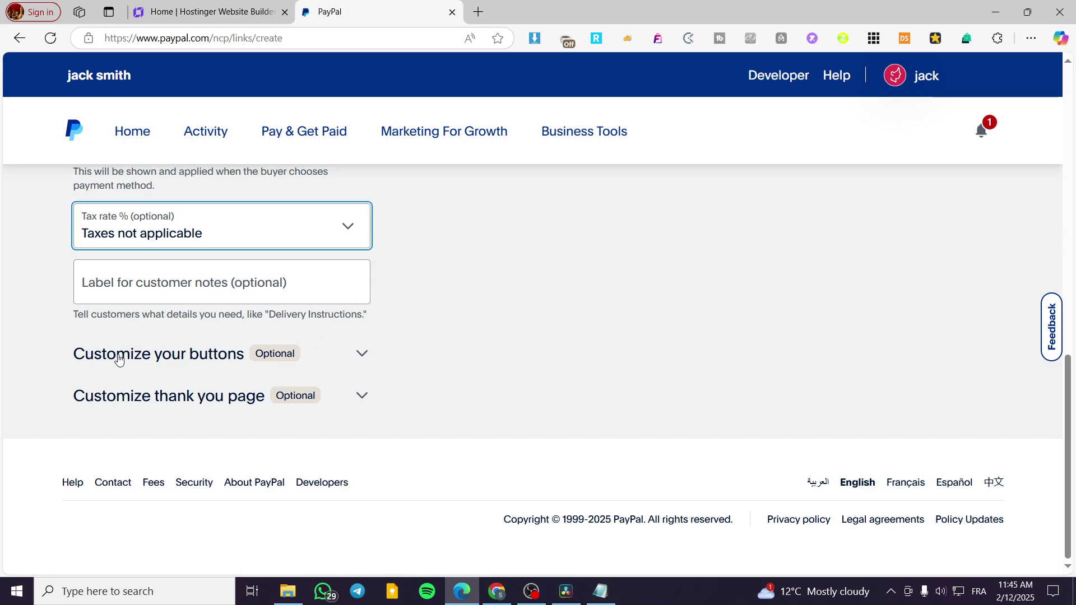
pyautogui.click(97, 363)
pyautogui.scroll(-1, 158, 367)
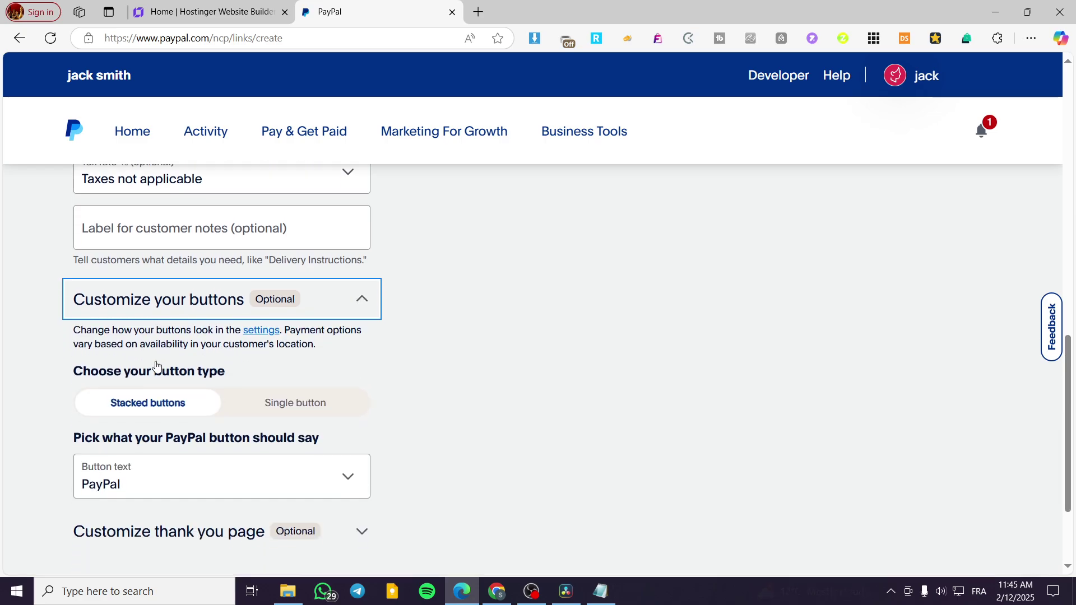
pyautogui.click(280, 394)
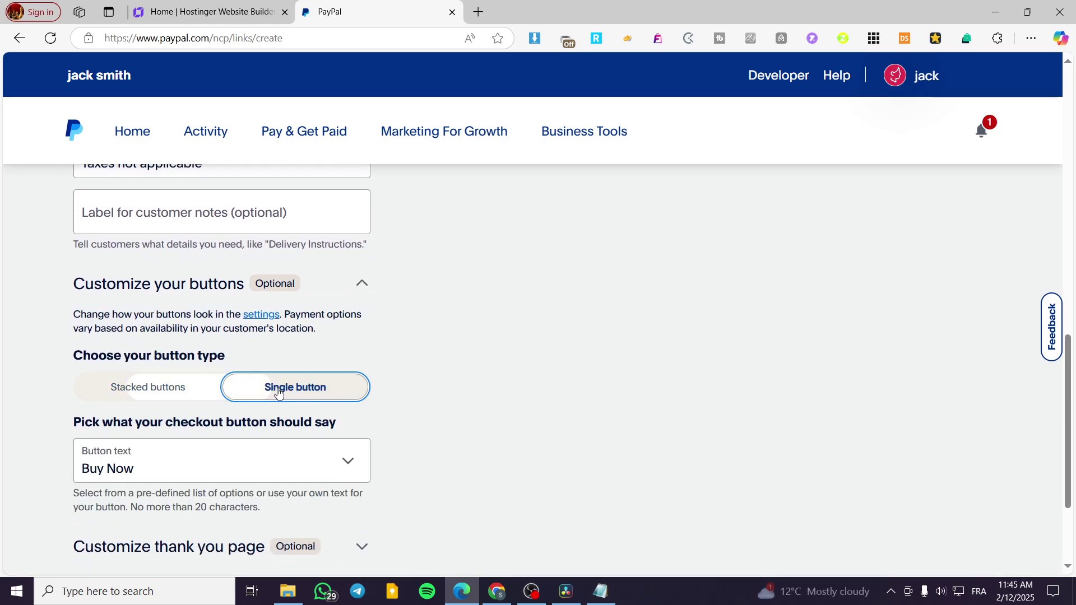
pyautogui.click(158, 386)
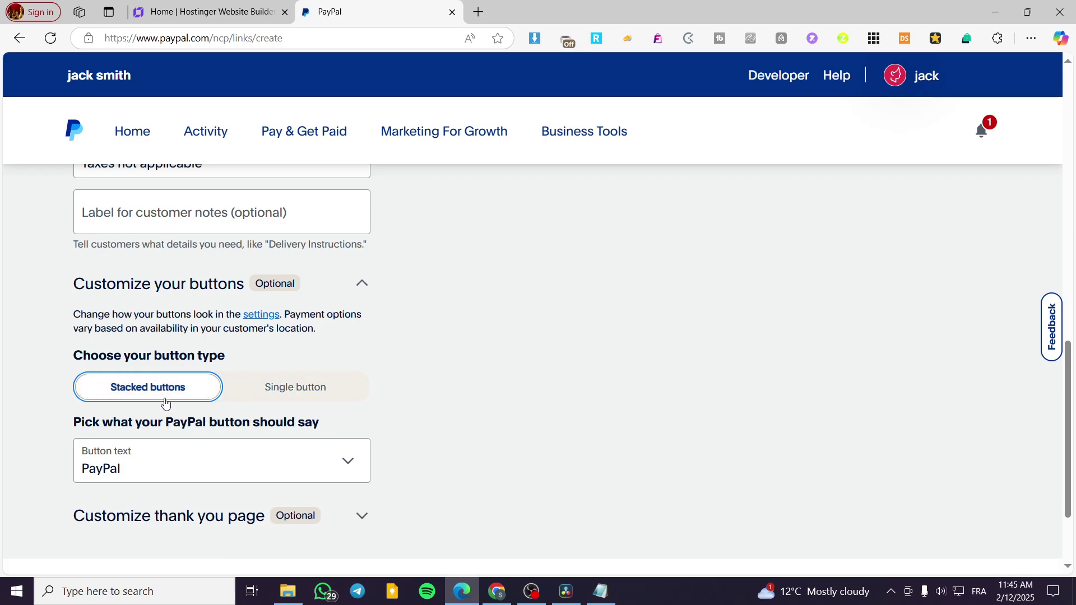
pyautogui.click(318, 462)
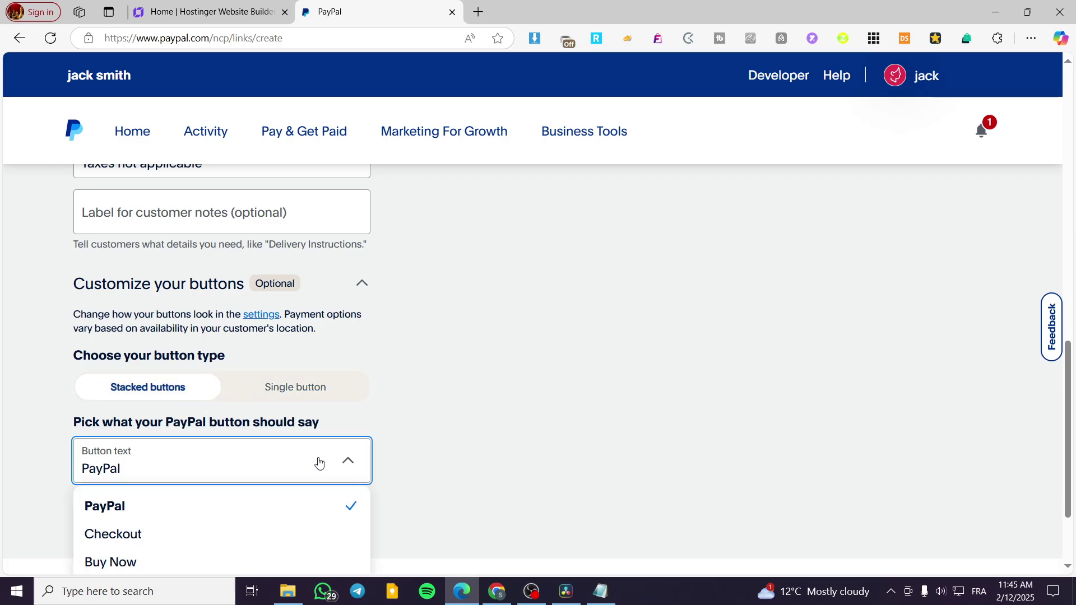
pyautogui.click(317, 463)
# Step: Expand the Customize thank you page settings
pyautogui.scroll(-3, 297, 443)
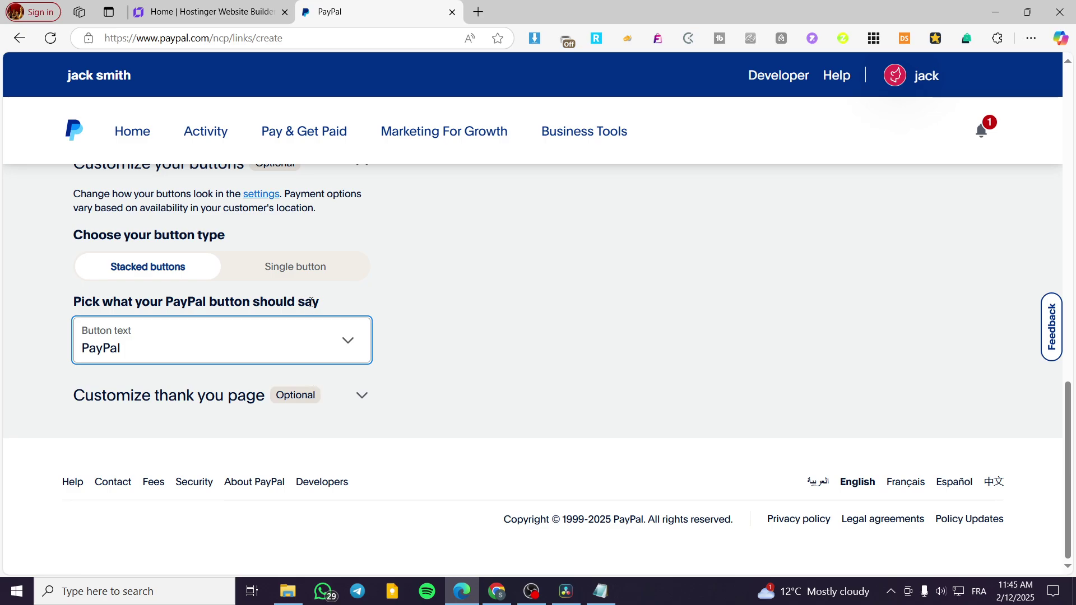
pyautogui.click(353, 398)
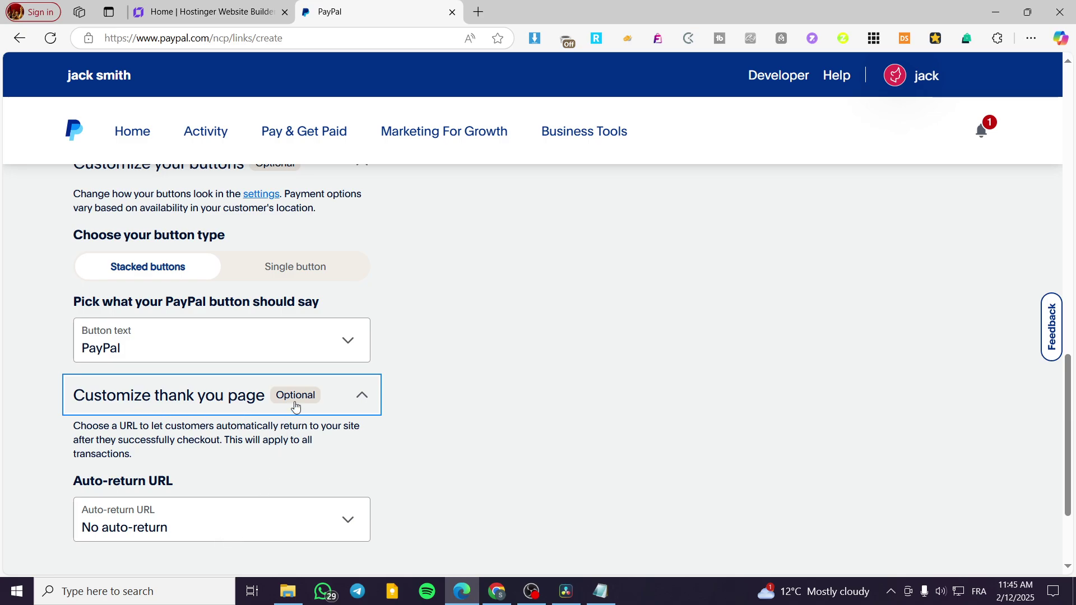
pyautogui.scroll(-1, 187, 517)
# Step: Keep Auto-return URL at No auto-return and build the Test payment buttons
pyautogui.click(213, 461)
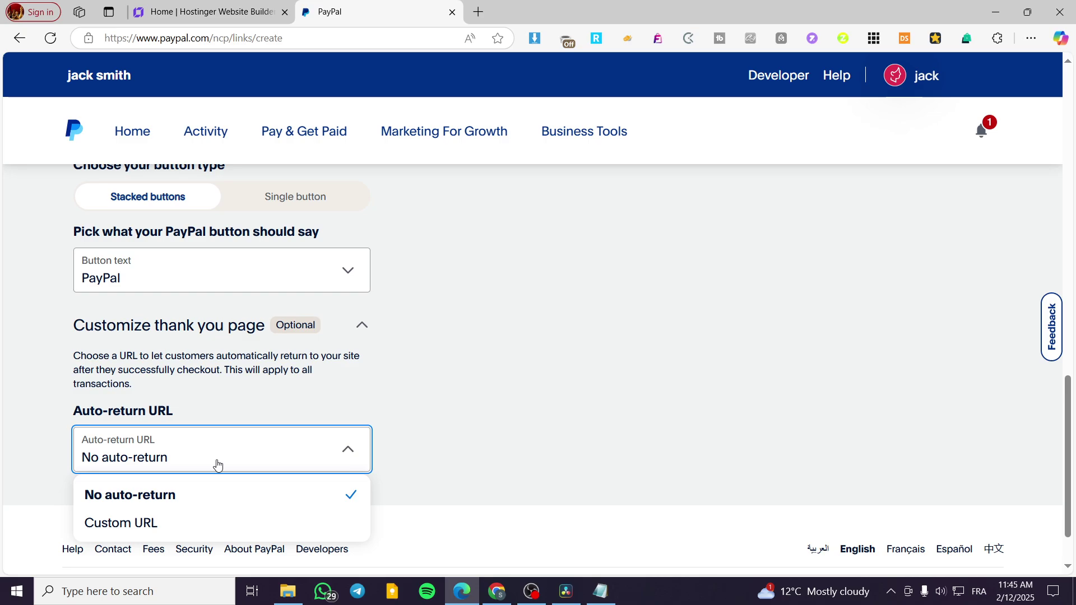
pyautogui.click(222, 456)
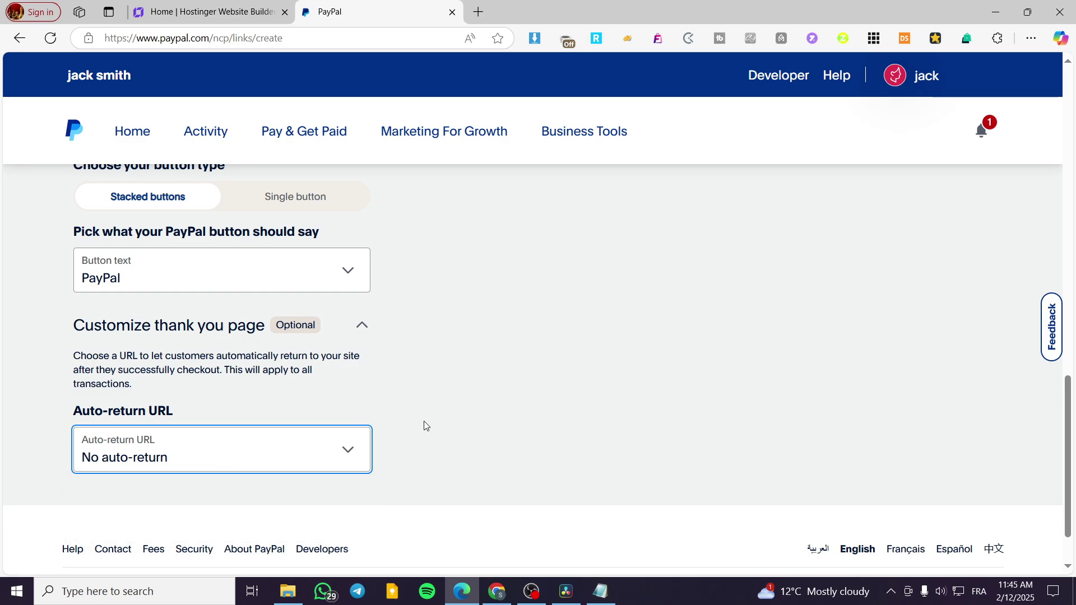
pyautogui.scroll(15, 424, 426)
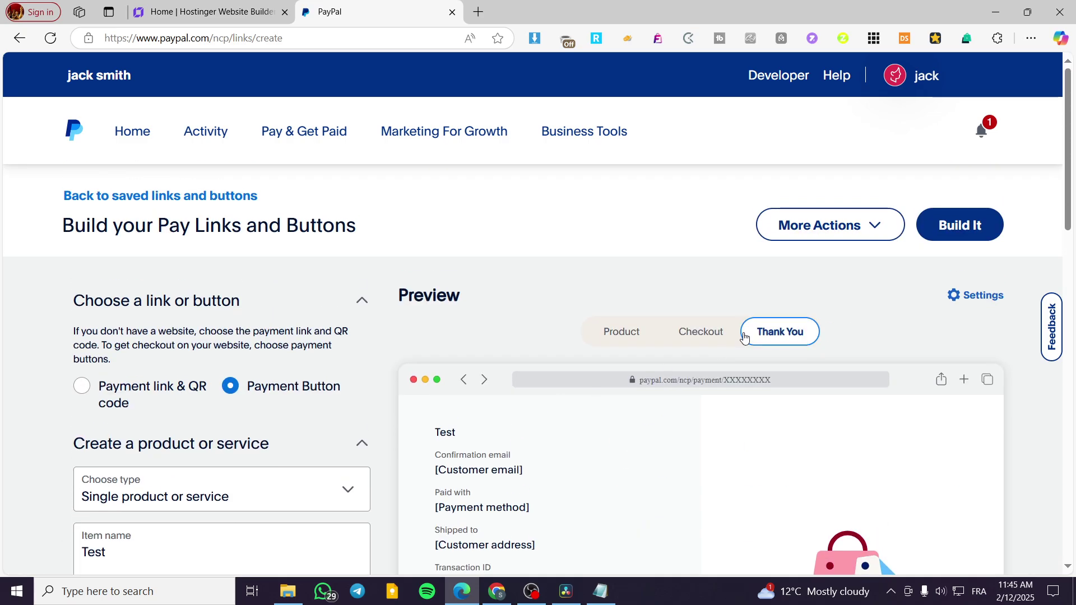
pyautogui.click(959, 224)
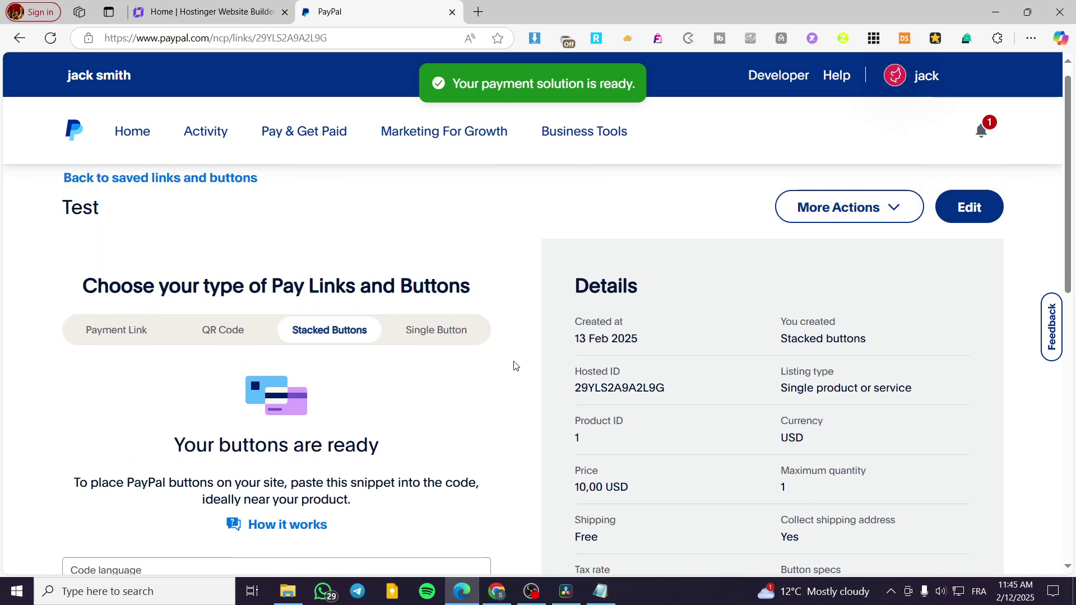
# Step: Keep HTML as the code language and copy the payment button code snippet
pyautogui.scroll(-5, 413, 381)
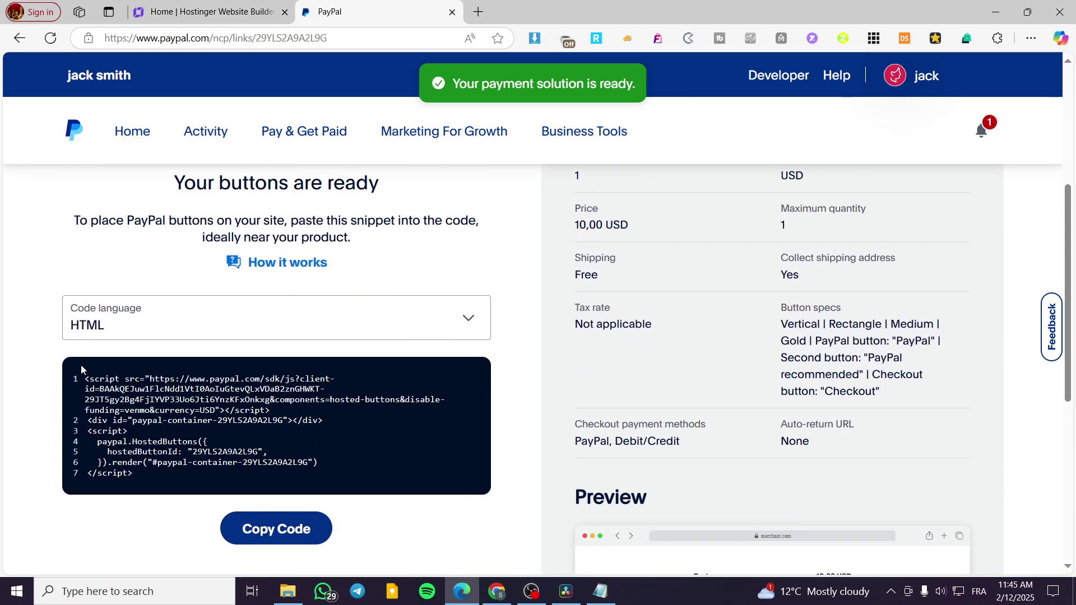
pyautogui.click(140, 329)
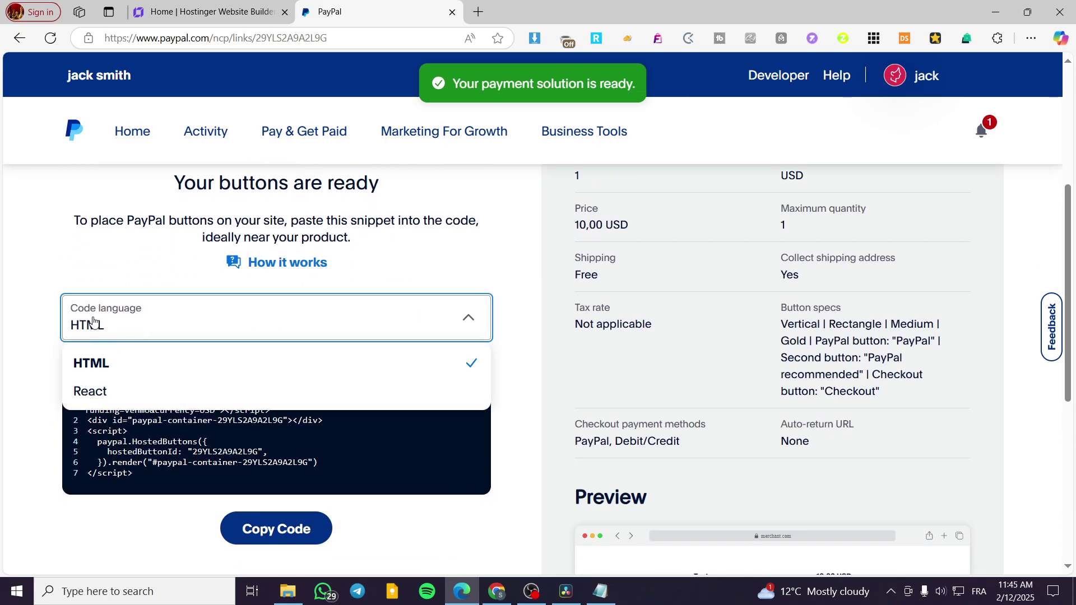
pyautogui.click(135, 320)
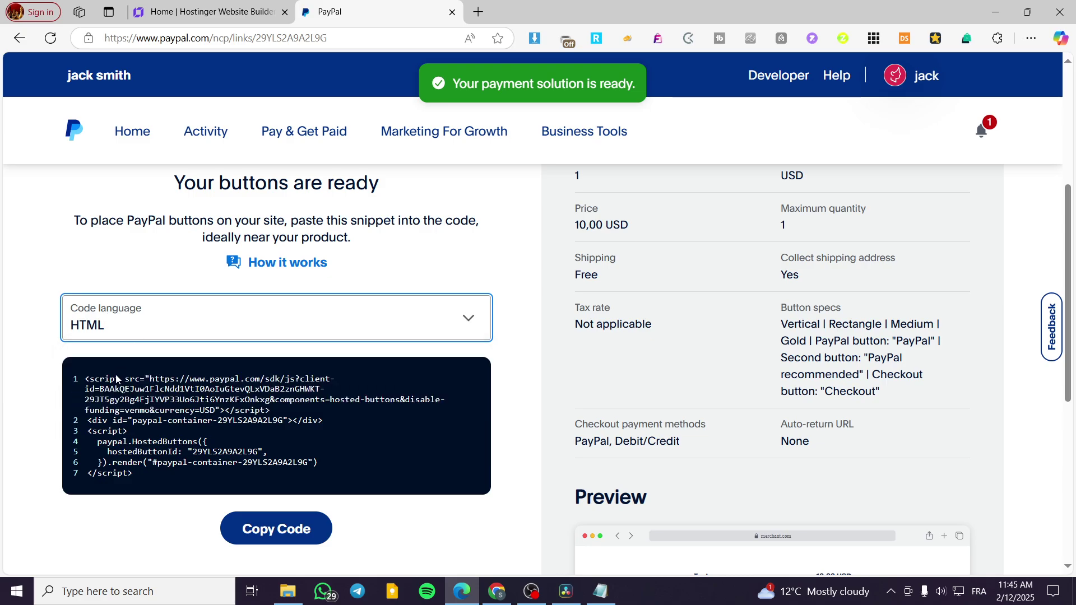
pyautogui.click(277, 532)
# Step: In the builder, open Pages > All products and open the single product page template
pyautogui.click(210, 12)
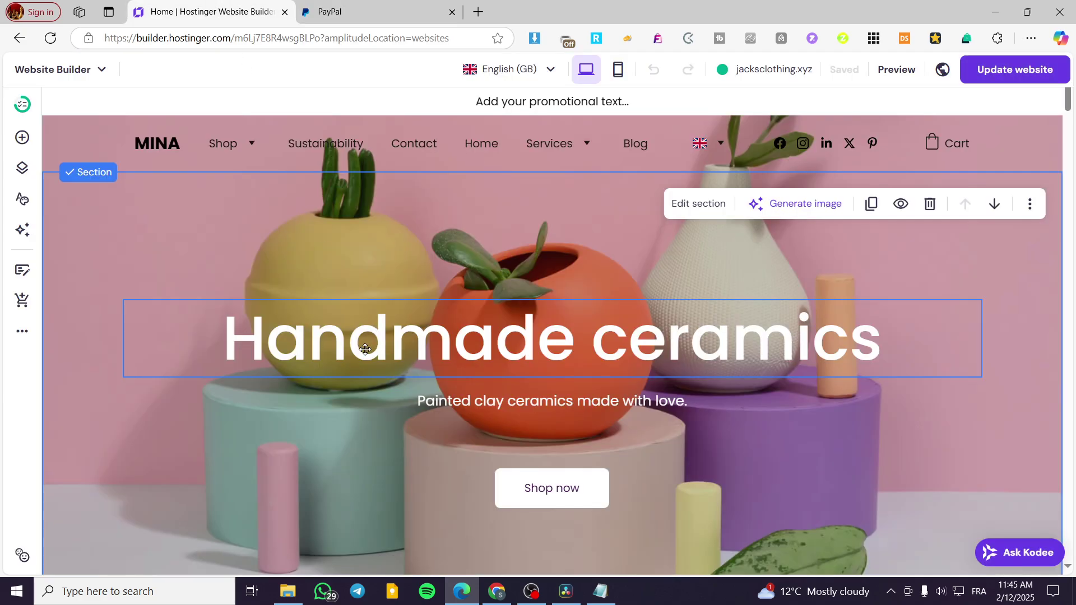
pyautogui.scroll(-15, 541, 359)
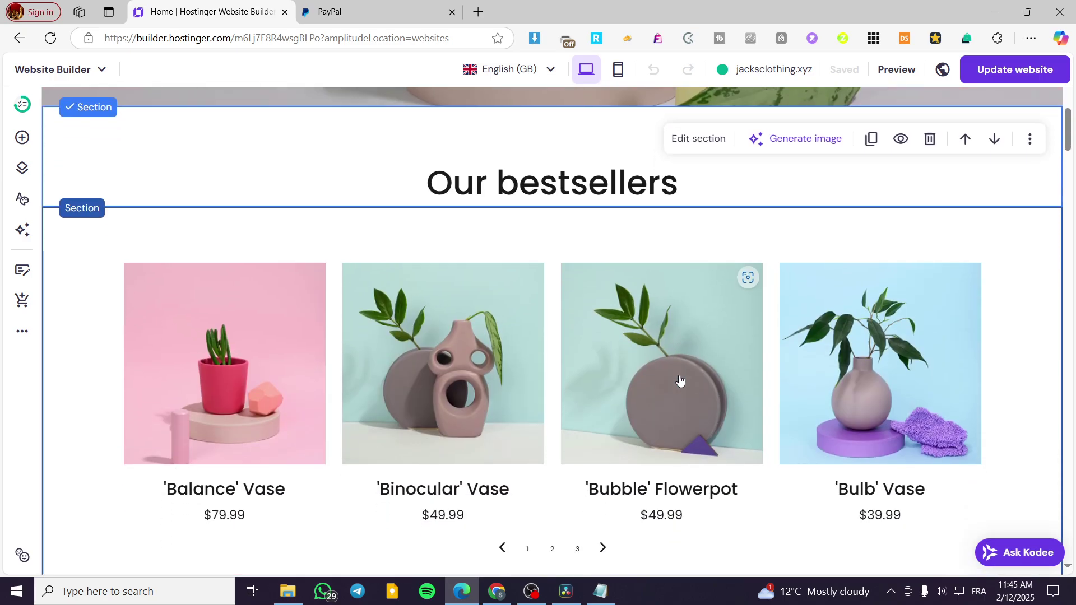
pyautogui.scroll(-15, 674, 373)
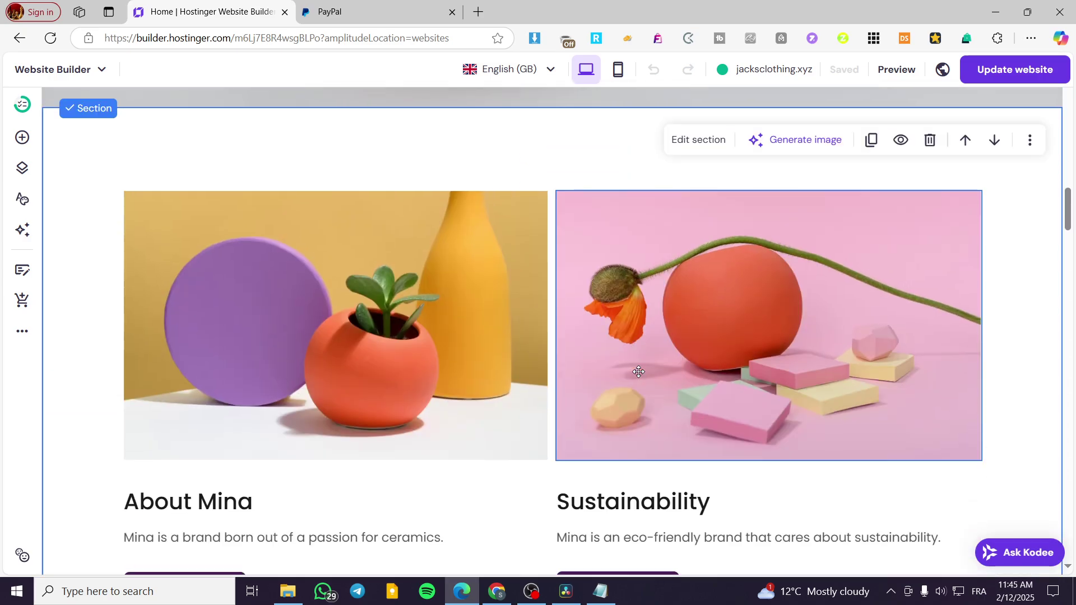
pyautogui.scroll(-10, 651, 363)
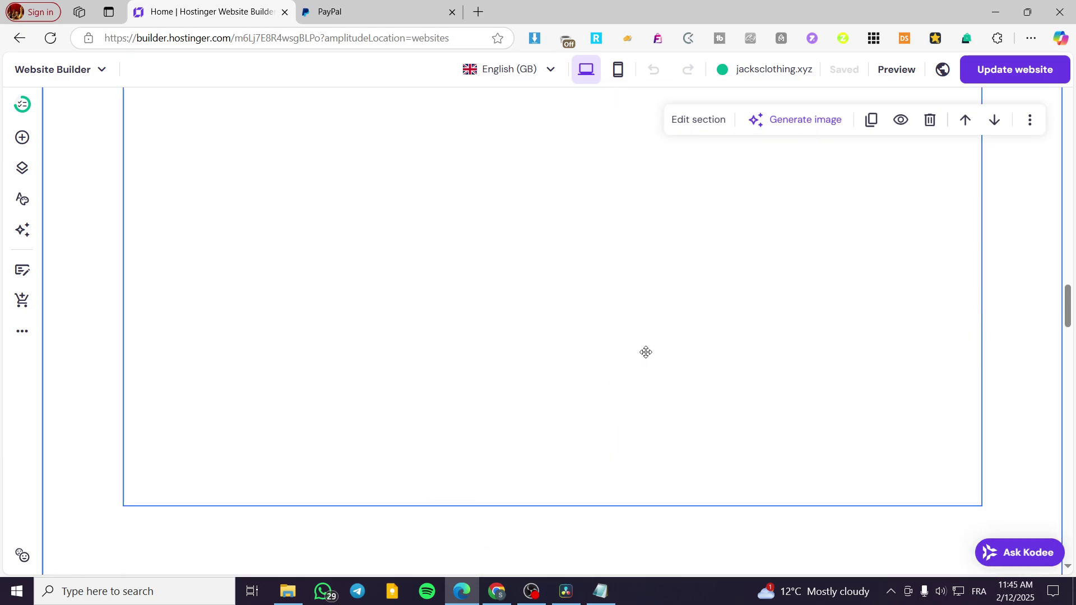
pyautogui.click(23, 170)
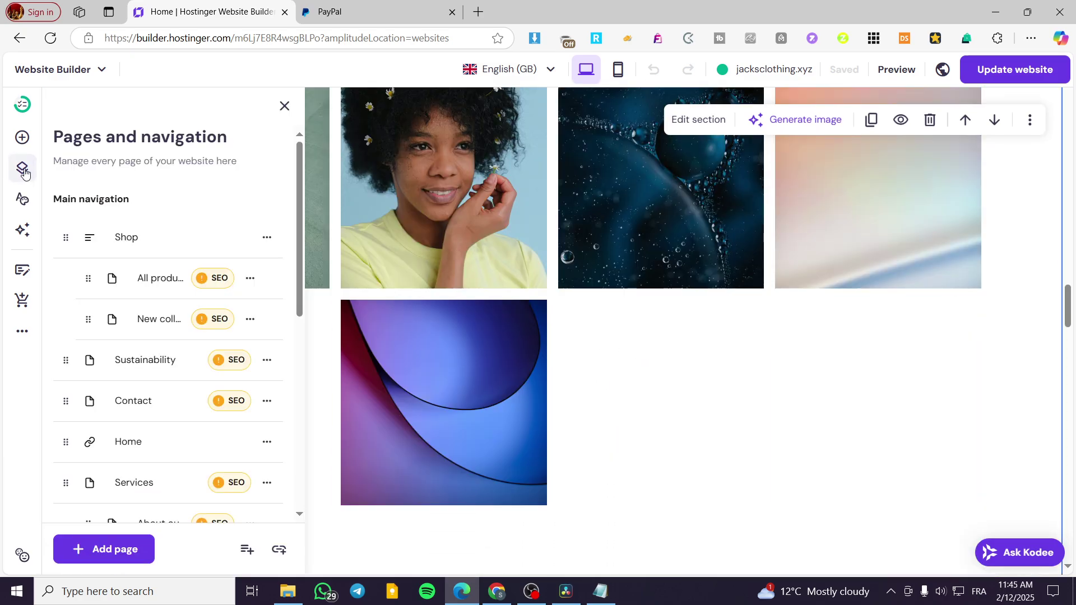
pyautogui.click(127, 283)
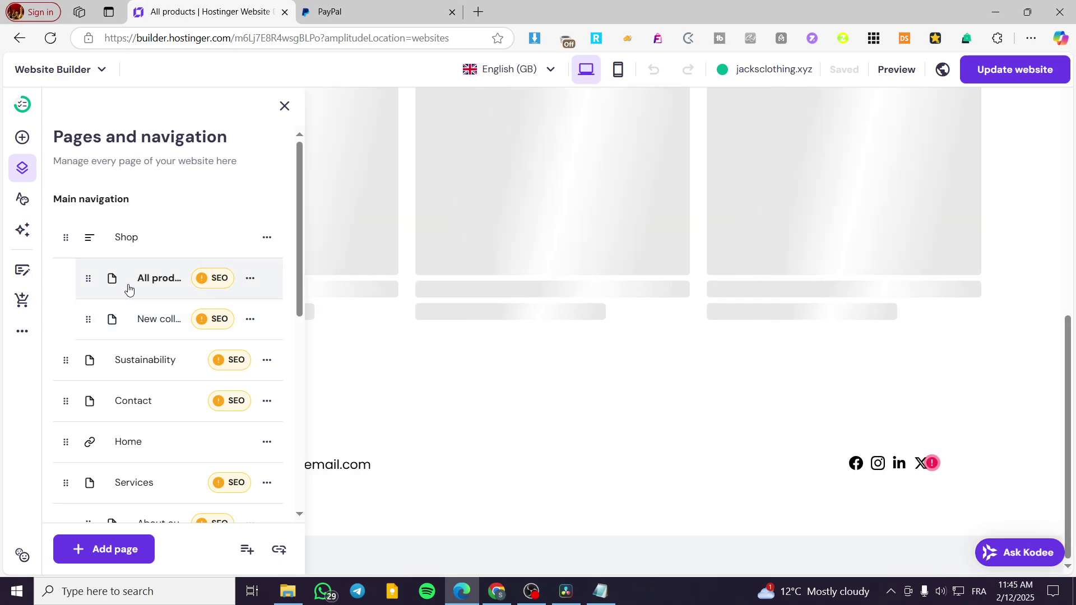
pyautogui.click(547, 351)
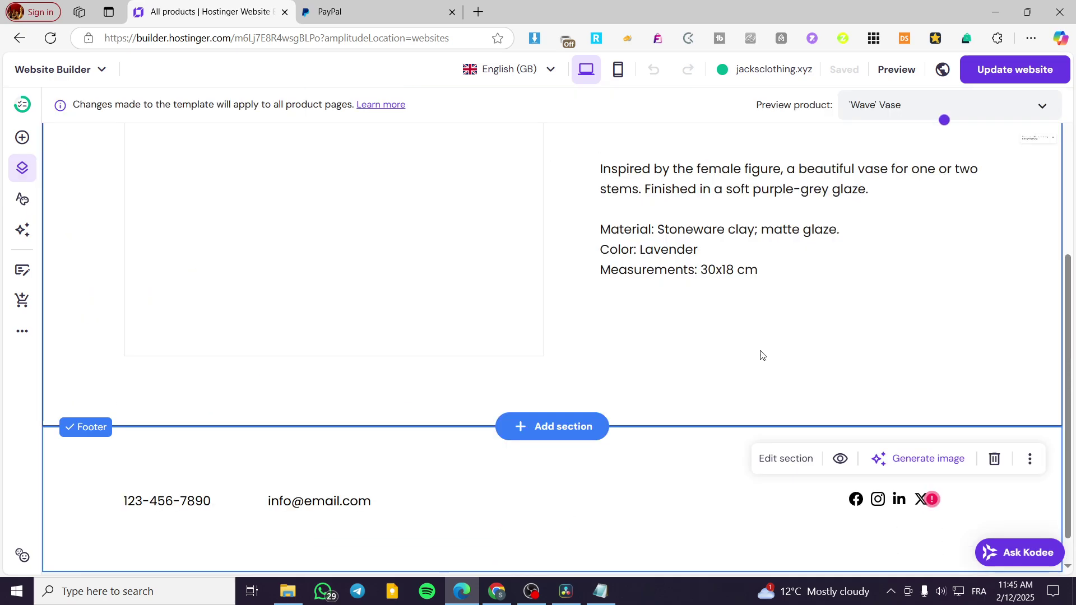
# Step: Dismiss the preview tip and try dragging an Embed code element onto the product section
pyautogui.click(1033, 156)
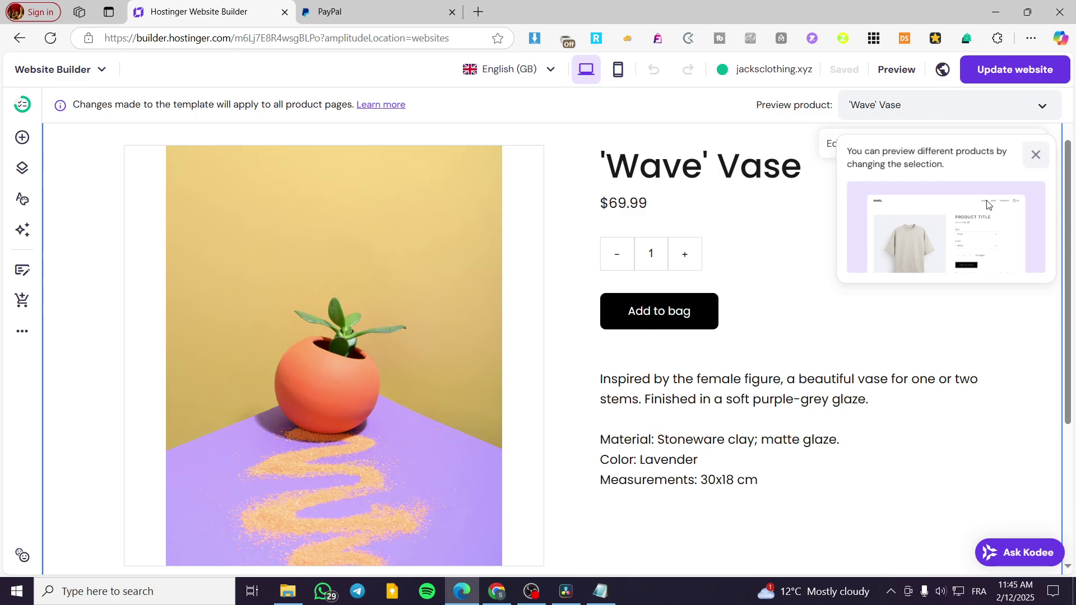
pyautogui.scroll(1, 615, 384)
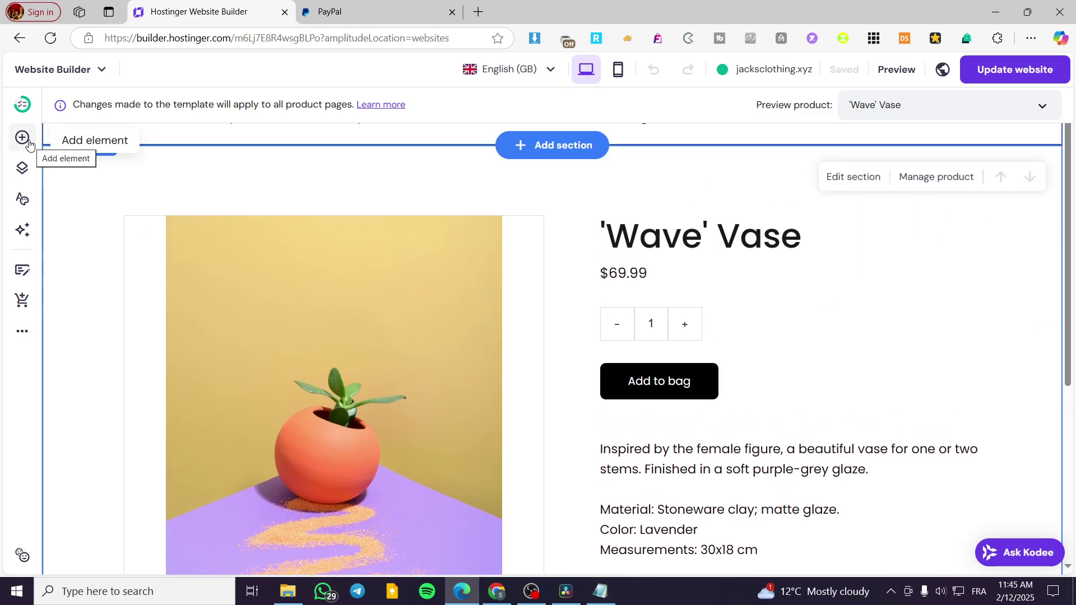
pyautogui.click(21, 145)
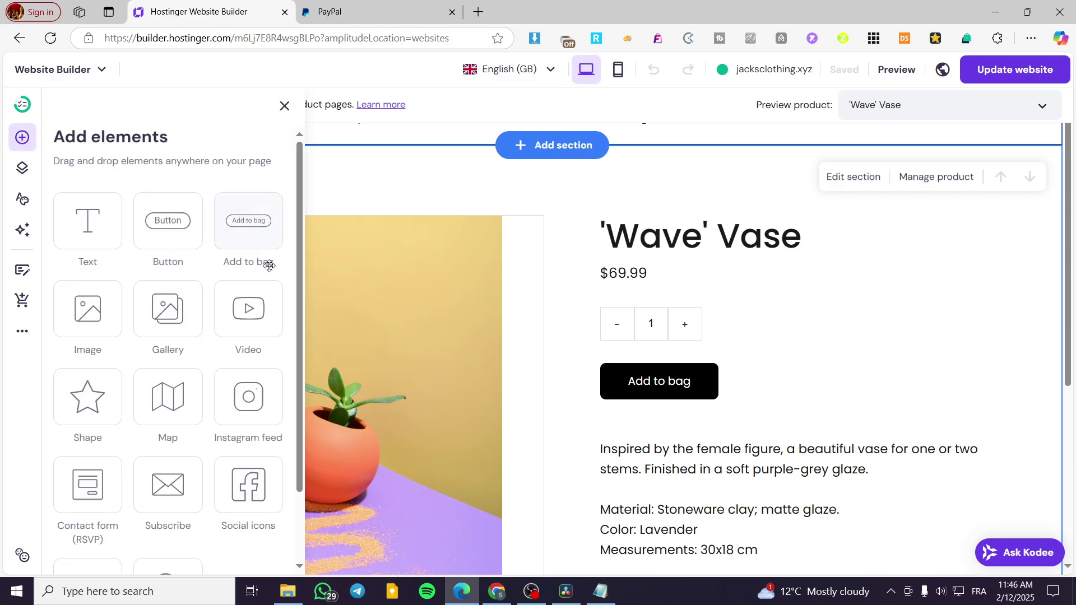
pyautogui.scroll(-2, 269, 265)
pyautogui.moveTo(75, 518); pyautogui.dragTo(781, 354)
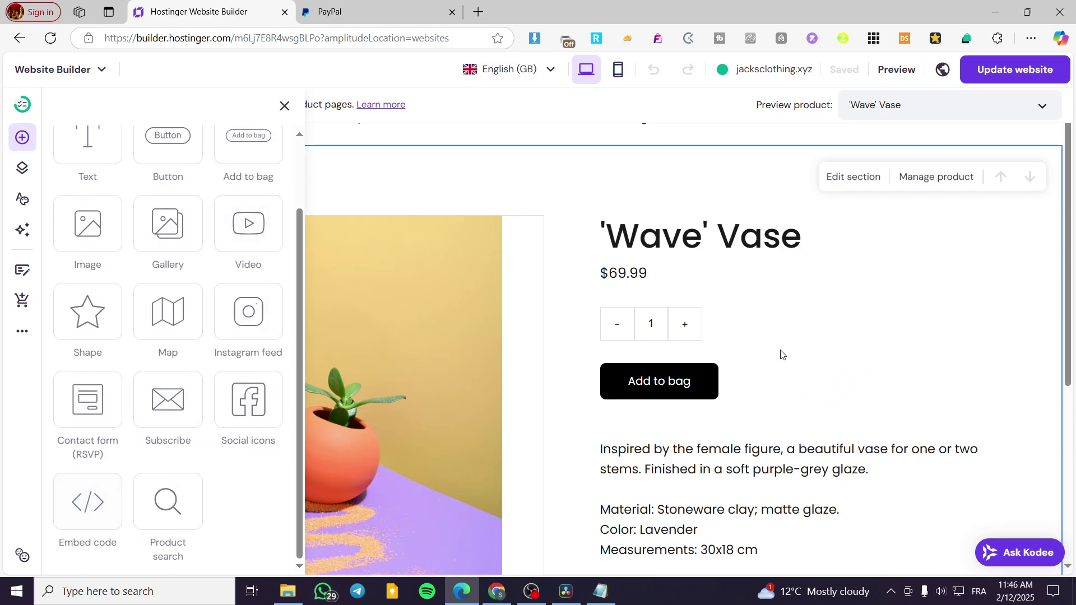
pyautogui.click(285, 105)
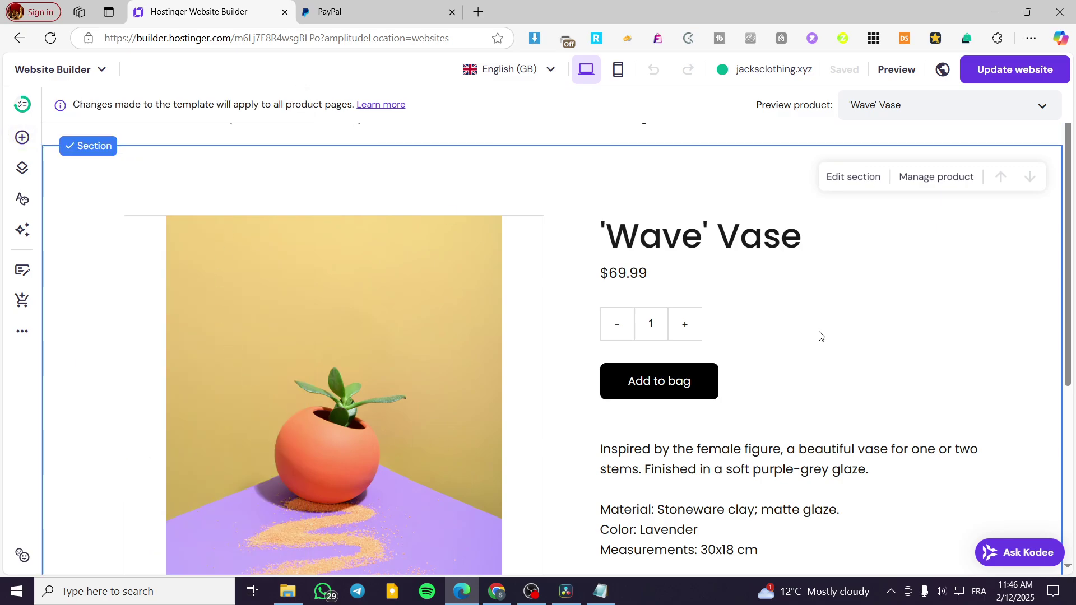
# Step: Retry dropping Embed code twice, then add a new section below the product details
pyautogui.scroll(-5, 536, 280)
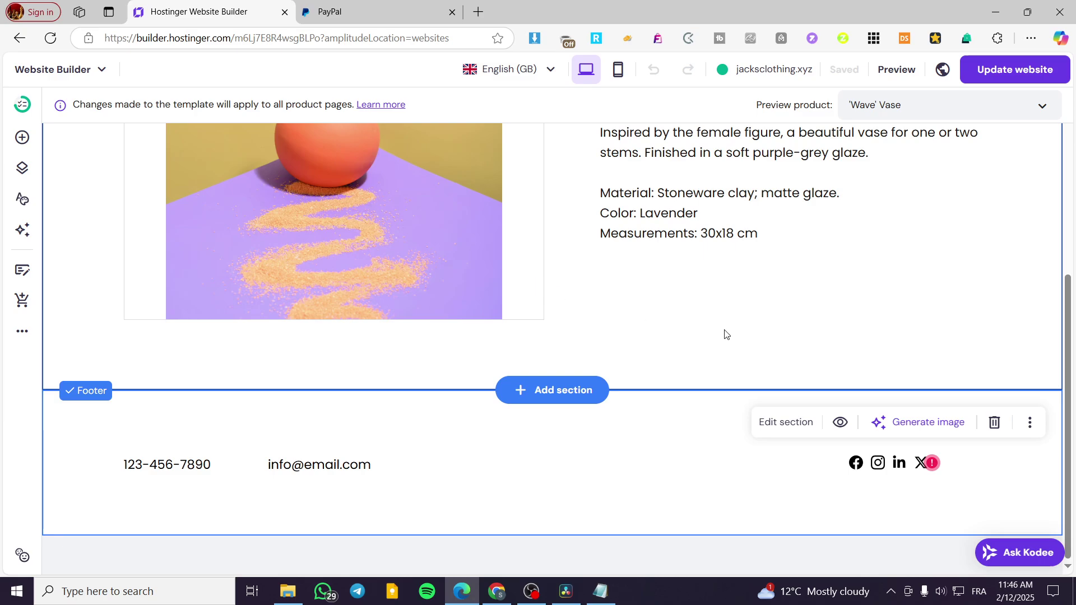
pyautogui.scroll(10, 348, 310)
pyautogui.click(22, 137)
pyautogui.scroll(-2, 112, 413)
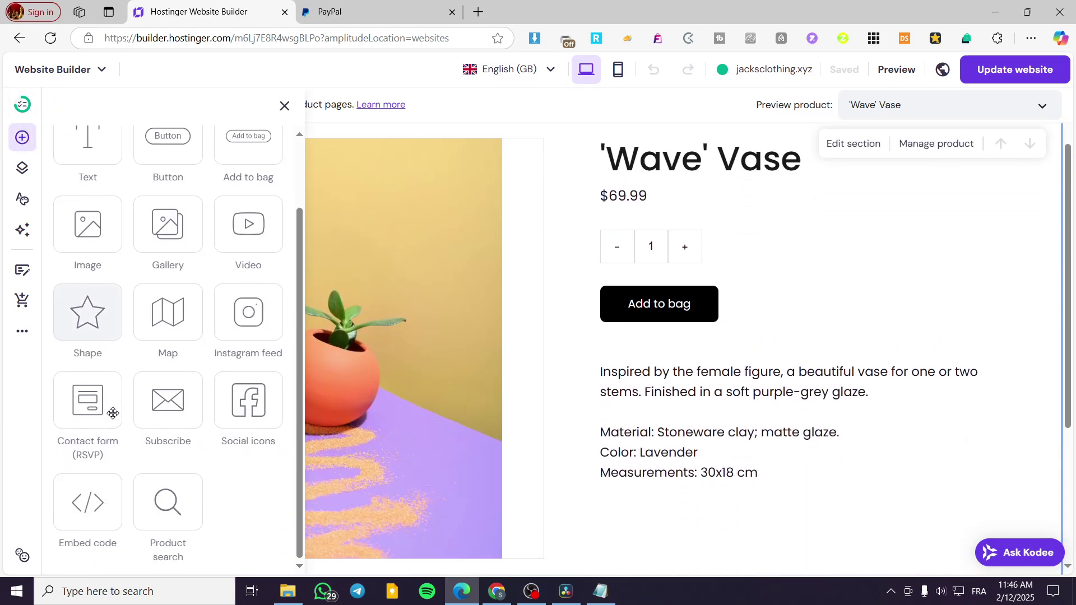
pyautogui.moveTo(84, 504); pyautogui.dragTo(713, 413)
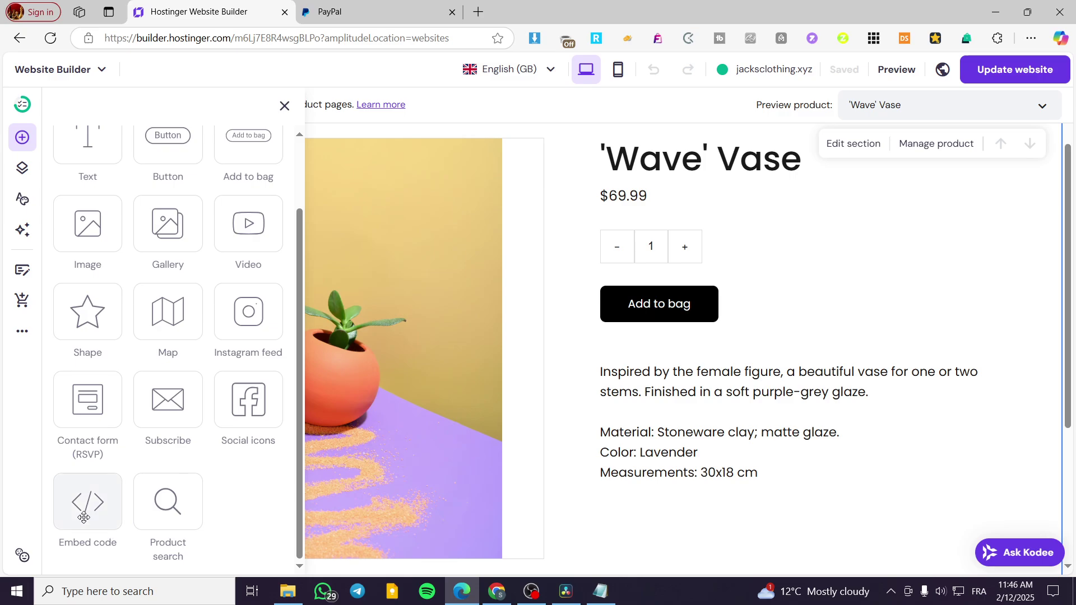
pyautogui.moveTo(84, 517); pyautogui.dragTo(653, 410)
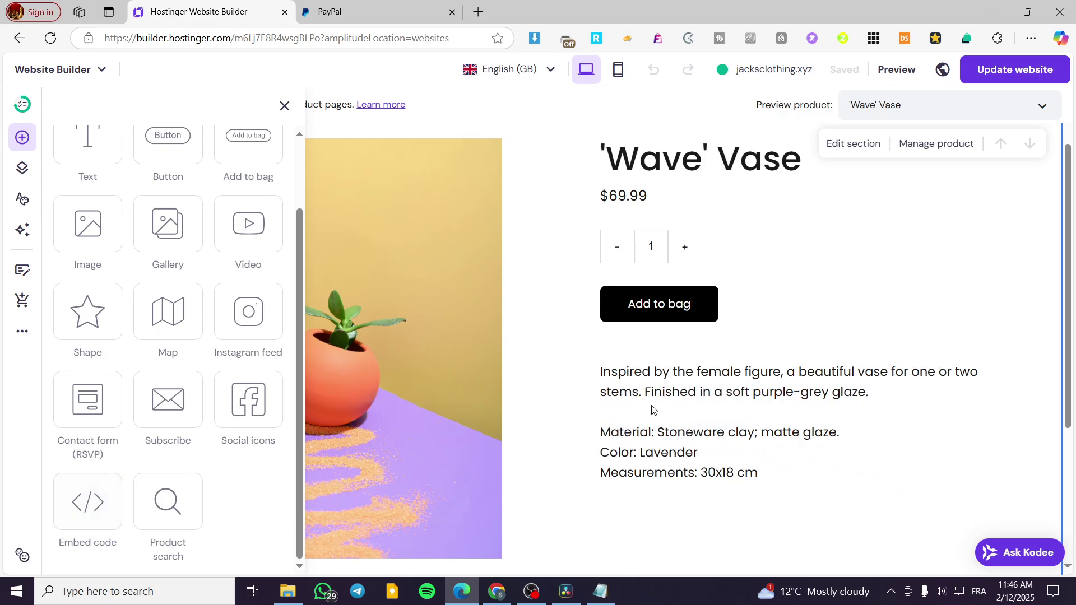
pyautogui.scroll(-4, 653, 410)
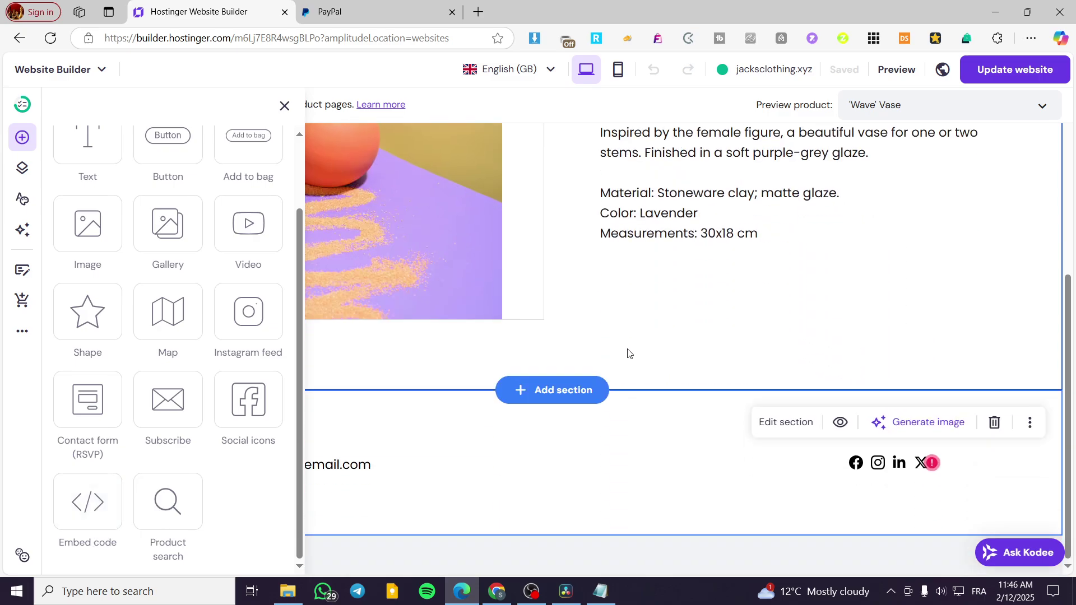
pyautogui.click(525, 391)
# Step: Drop a Text element into the empty blank section
pyautogui.click(269, 244)
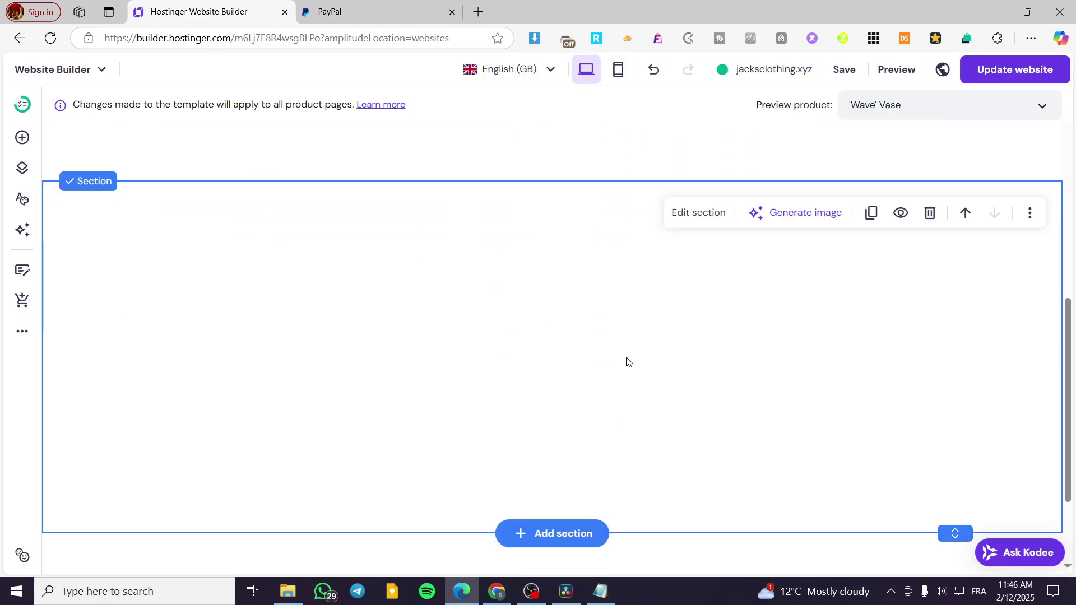
pyautogui.scroll(-1, 627, 361)
pyautogui.click(22, 137)
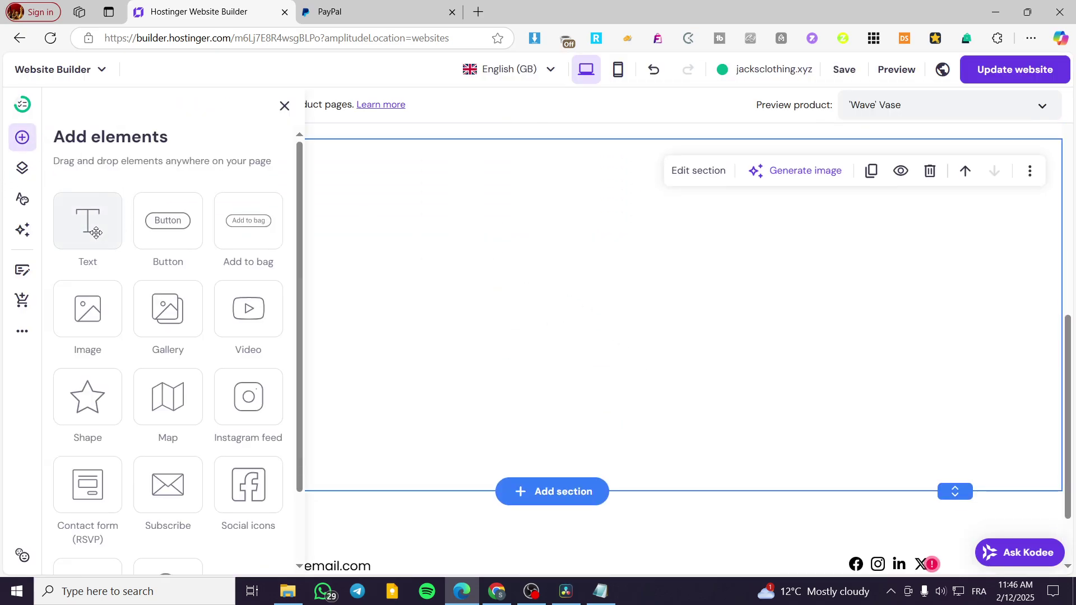
pyautogui.moveTo(95, 233); pyautogui.dragTo(543, 271)
pyautogui.scroll(4, 543, 271)
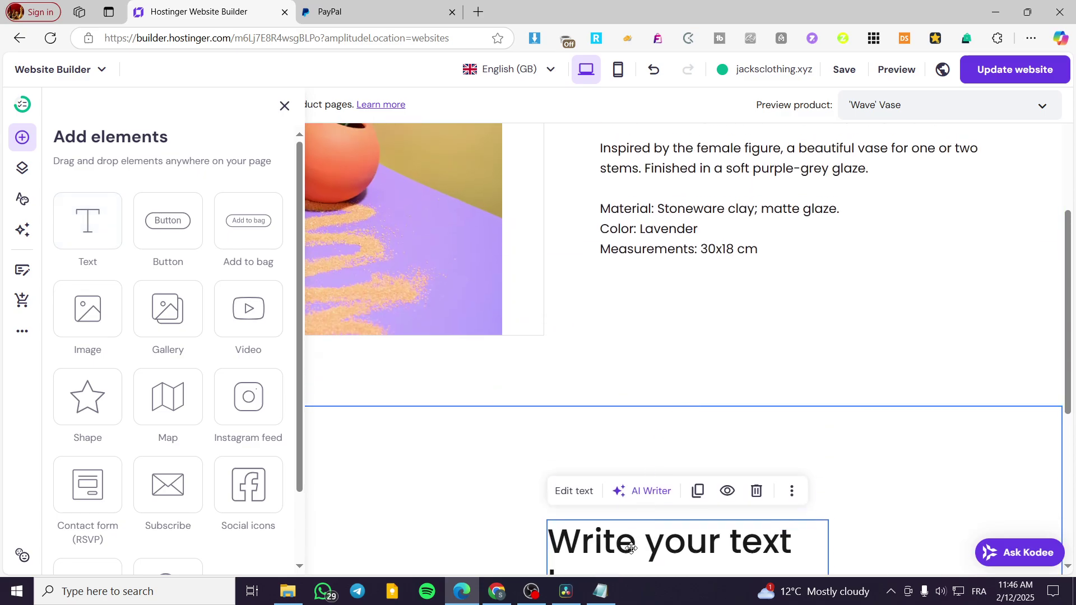
# Step: Change the text to 'Buy With Paypal' and move it to the top centre of the section
pyautogui.doubleClick(631, 548)
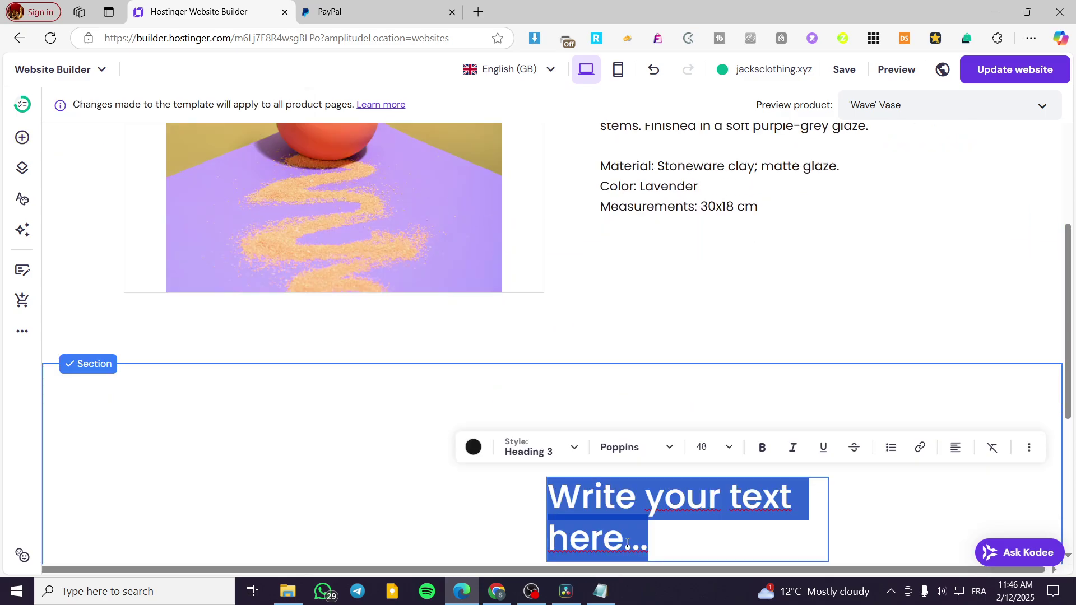
pyautogui.write('Buy With Paypal')
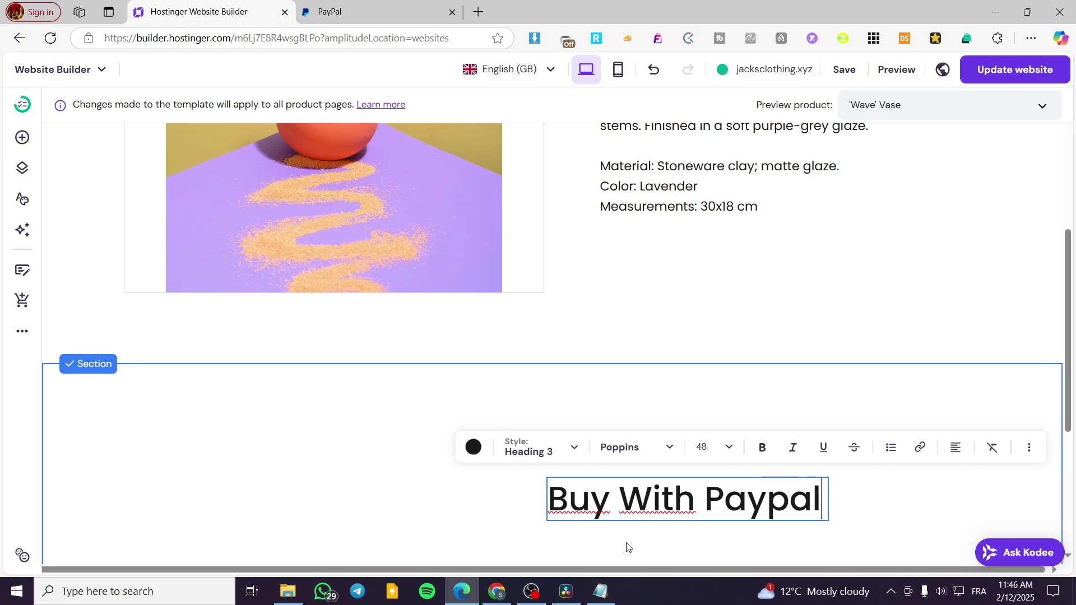
pyautogui.click(861, 501)
pyautogui.moveTo(706, 511); pyautogui.dragTo(583, 410)
pyautogui.scroll(1, 213, 271)
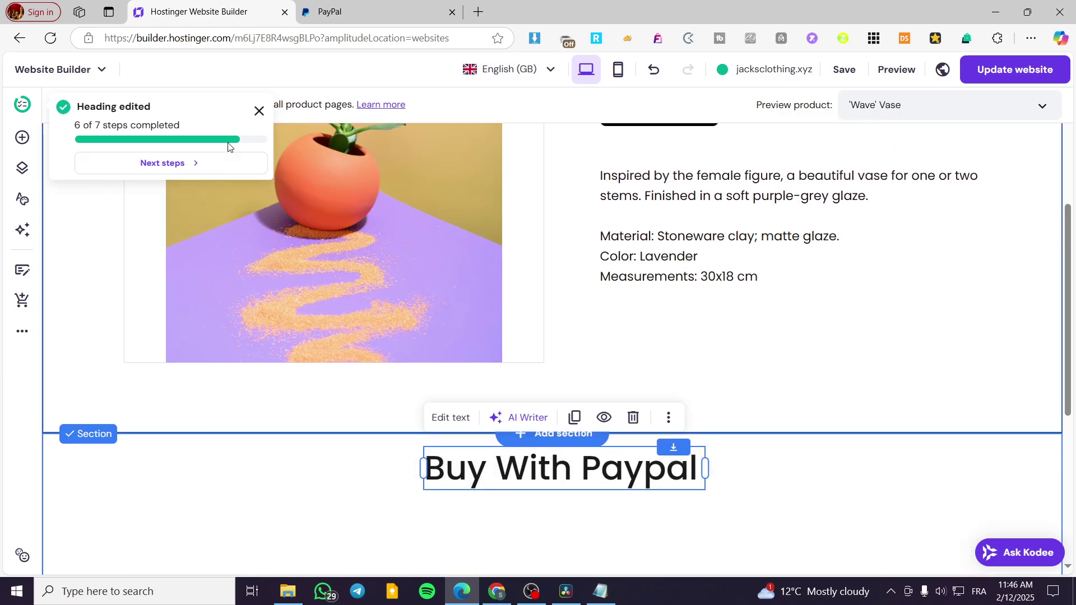
# Step: Dismiss the notice, review the product section's Product and Button settings, and open the elements list
pyautogui.click(259, 111)
pyautogui.scroll(3, 83, 317)
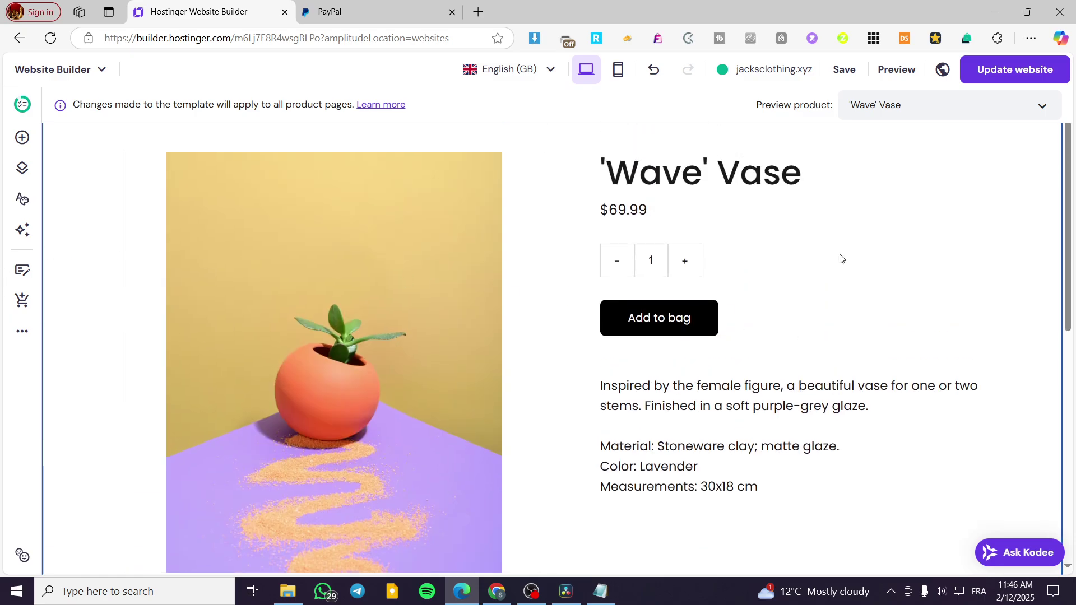
pyautogui.click(853, 144)
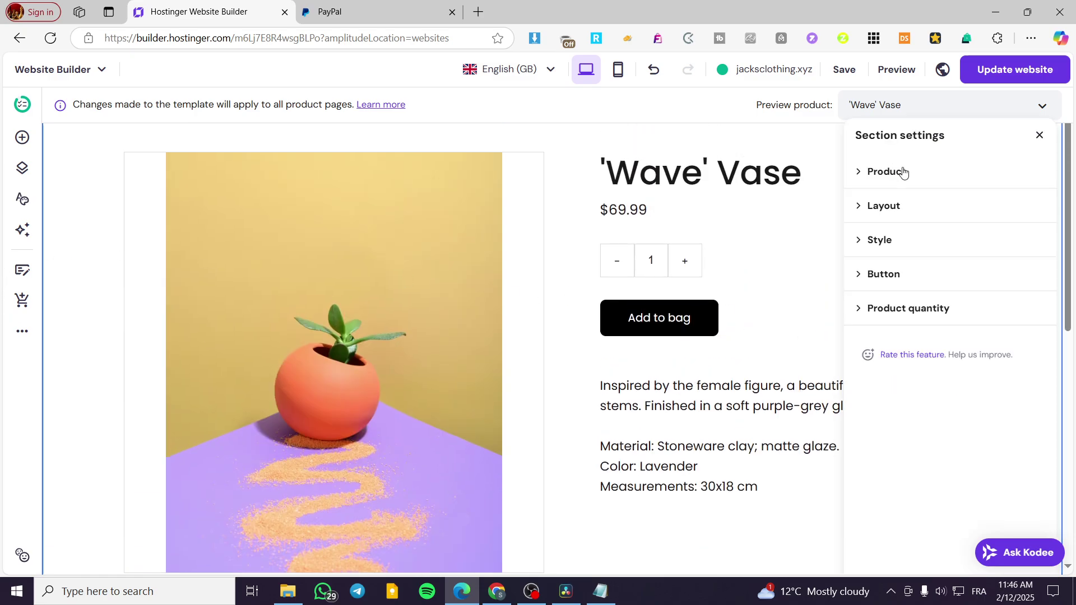
pyautogui.click(873, 179)
pyautogui.click(871, 179)
pyautogui.click(884, 277)
pyautogui.scroll(-3, 894, 293)
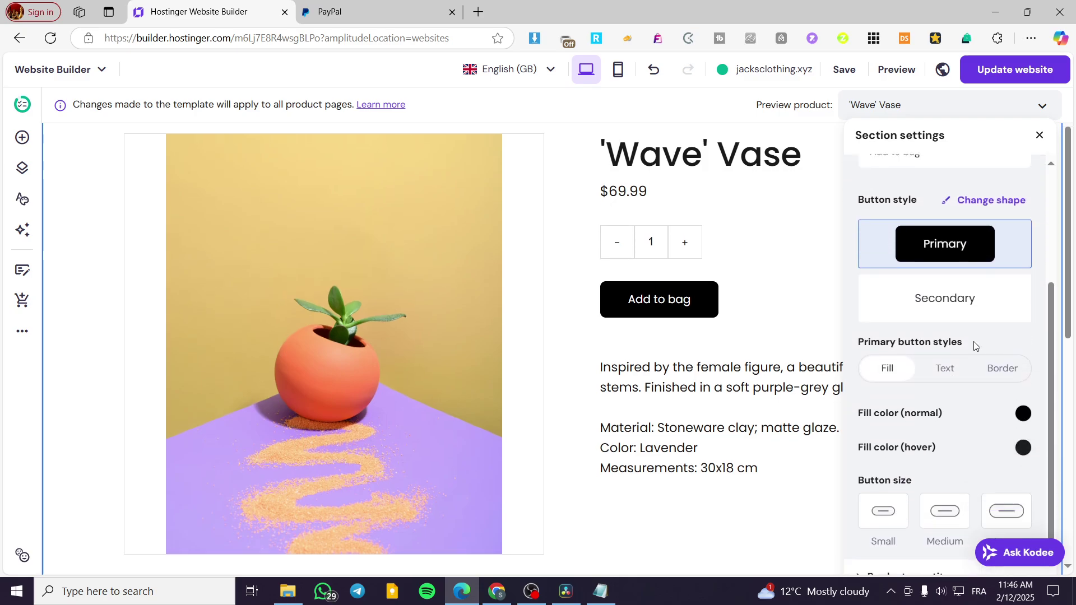
pyautogui.scroll(3, 978, 291)
pyautogui.click(1038, 135)
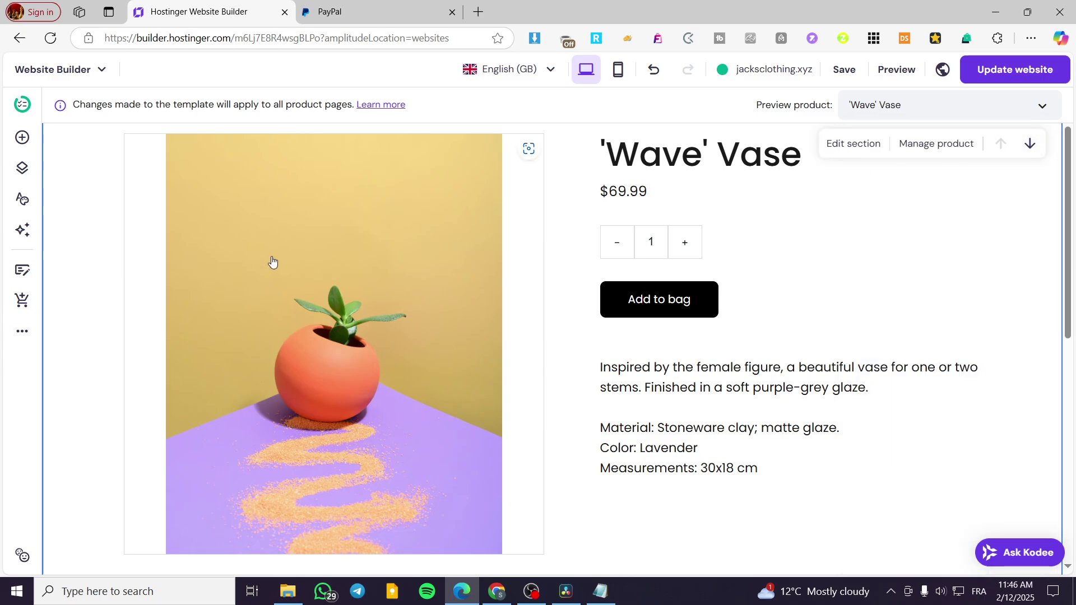
pyautogui.click(23, 137)
# Step: Add an Embed code block under the heading and replace its code with the PayPal button script
pyautogui.scroll(-3, 583, 331)
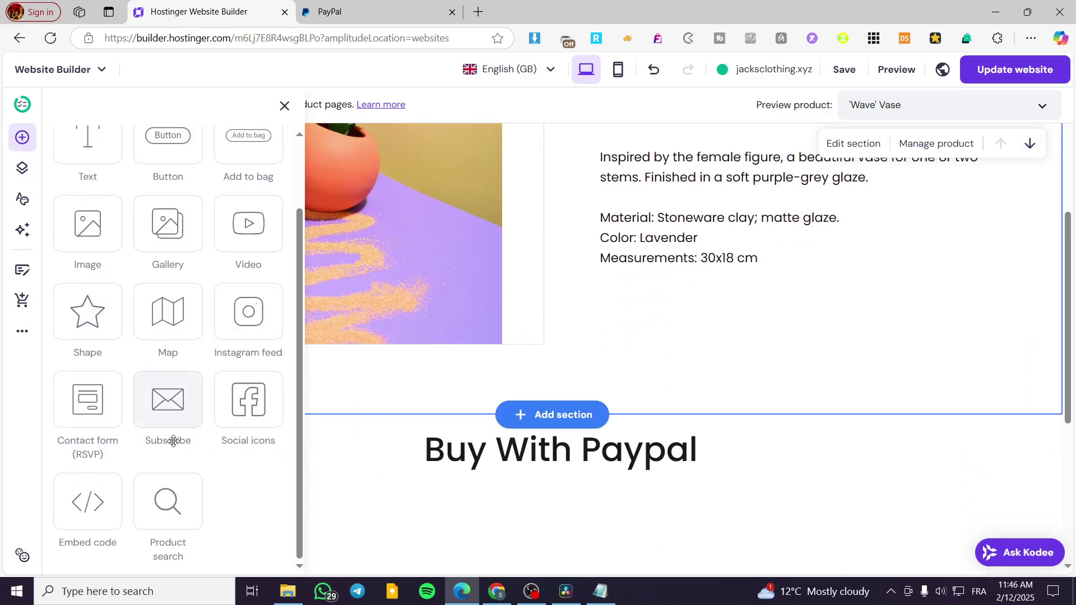
pyautogui.moveTo(88, 501); pyautogui.dragTo(530, 538)
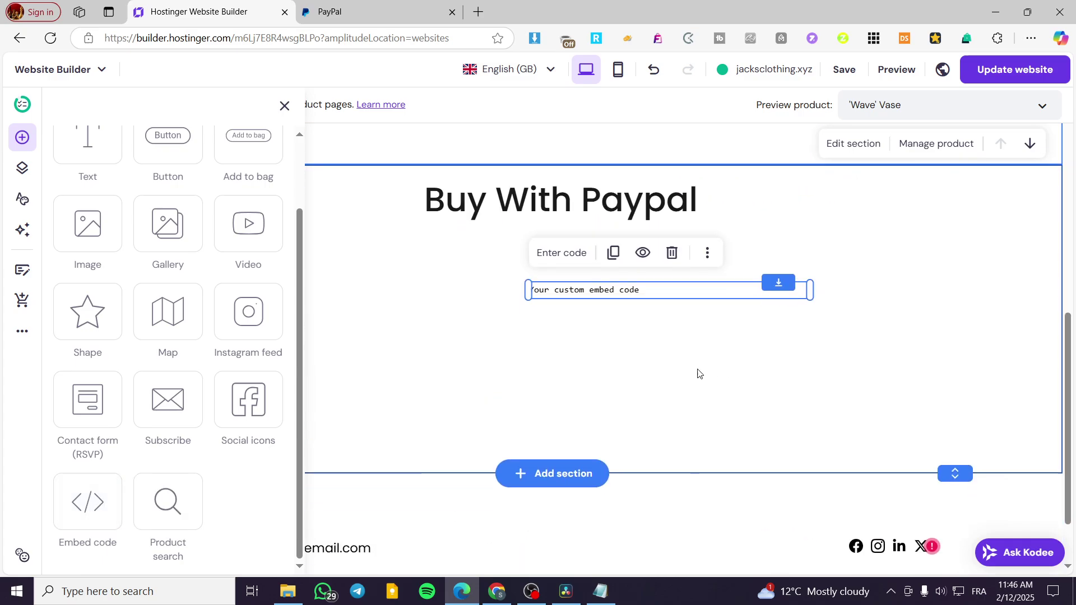
pyautogui.moveTo(687, 258); pyautogui.dragTo(579, 257)
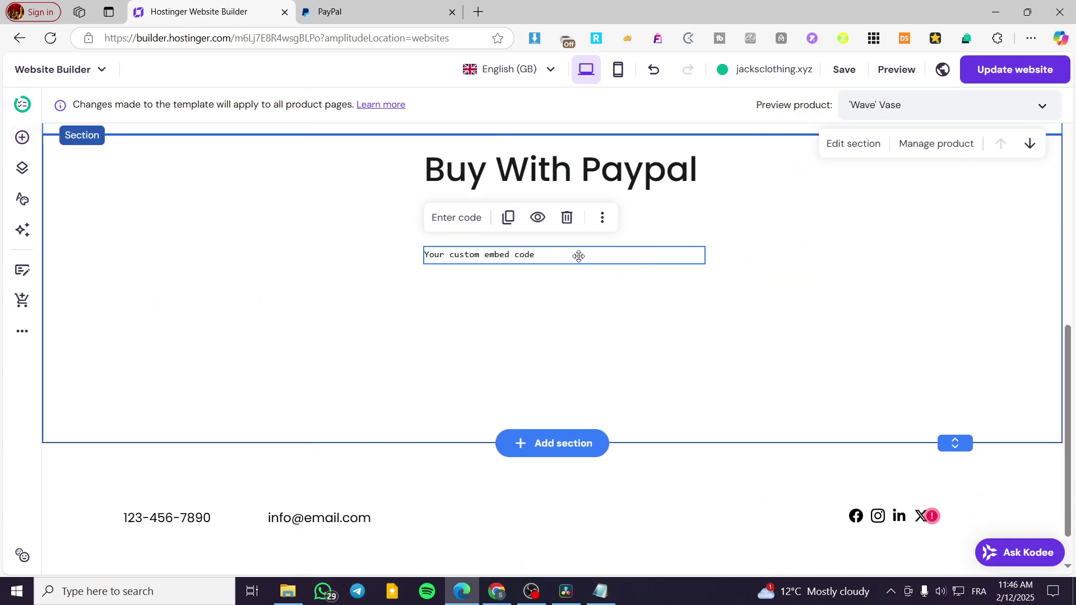
pyautogui.doubleClick(579, 256)
pyautogui.hotkey('ctrl', 'a')
pyautogui.write('<script src="https://www.paypal.com/sdk/js?client-id=BAAkQEJuw1FlcNdd1VtIOAoluGtevQLxVDaB2znGHWKT-29JT5gy2Bg4FjIYVP33Uo6Jti6YnzKFxOnkxg&components=hosted-buttons&disable-funding=venmo&currency=USD"></script> <div id="paypal-container-29YLS2A9A2L9G"></div> <script>   paypal.HostedButtons({     hostedButtonId: "29YLS2A9A2L9G",   }).render("#paypal-container-29YLS2A9A2L9G") </script>')
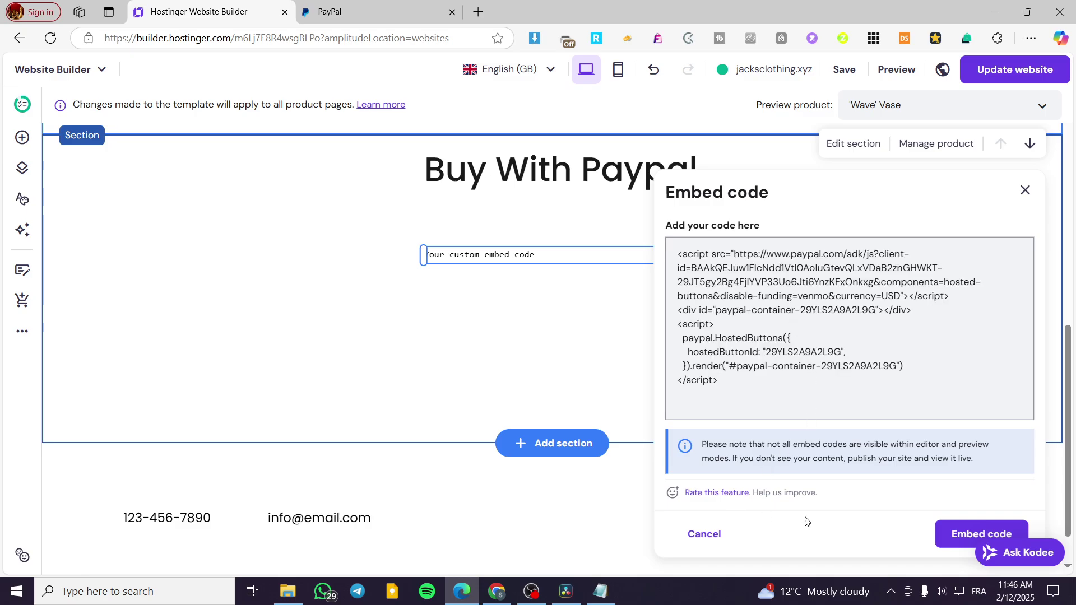
pyautogui.click(959, 533)
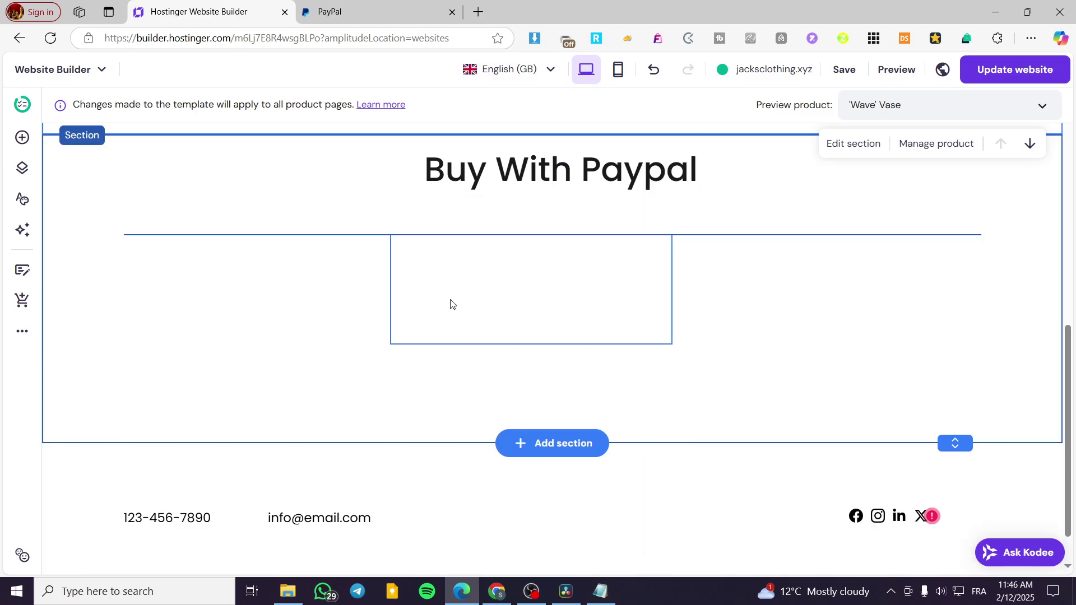
# Step: Select the Buy With Paypal section and review the embedded 10.00 USD Test checkout
pyautogui.click(770, 361)
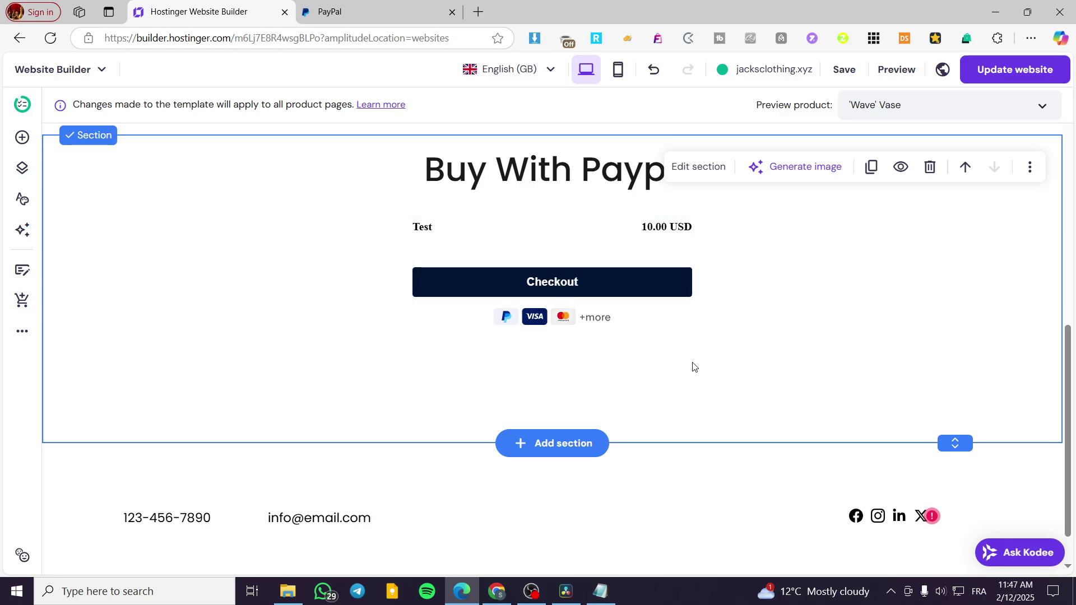
pyautogui.scroll(1, 694, 367)
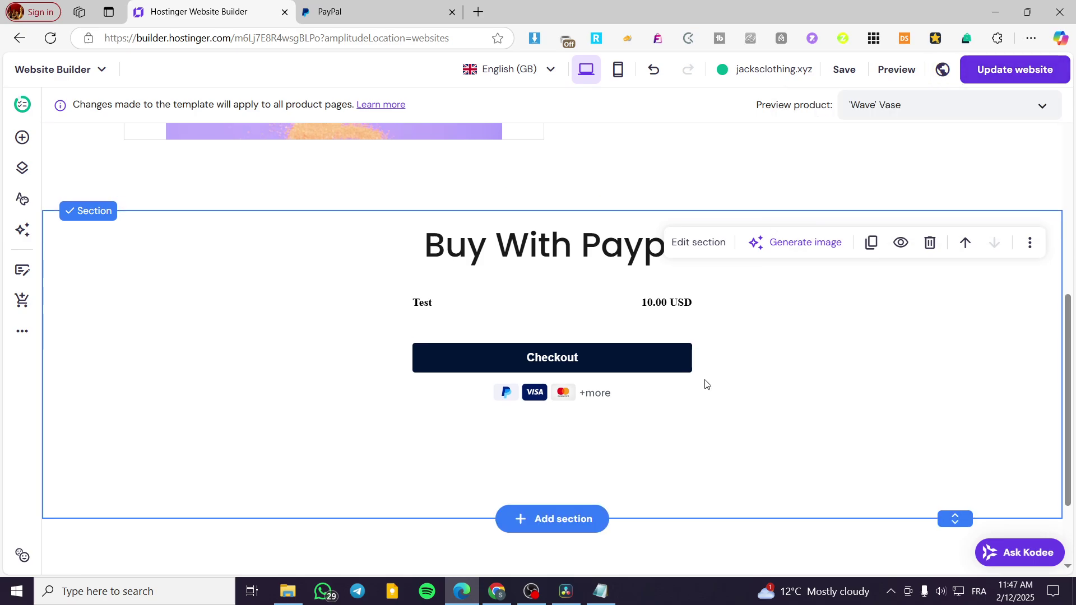
pyautogui.scroll(5, 562, 405)
pyautogui.scroll(-2, 504, 408)
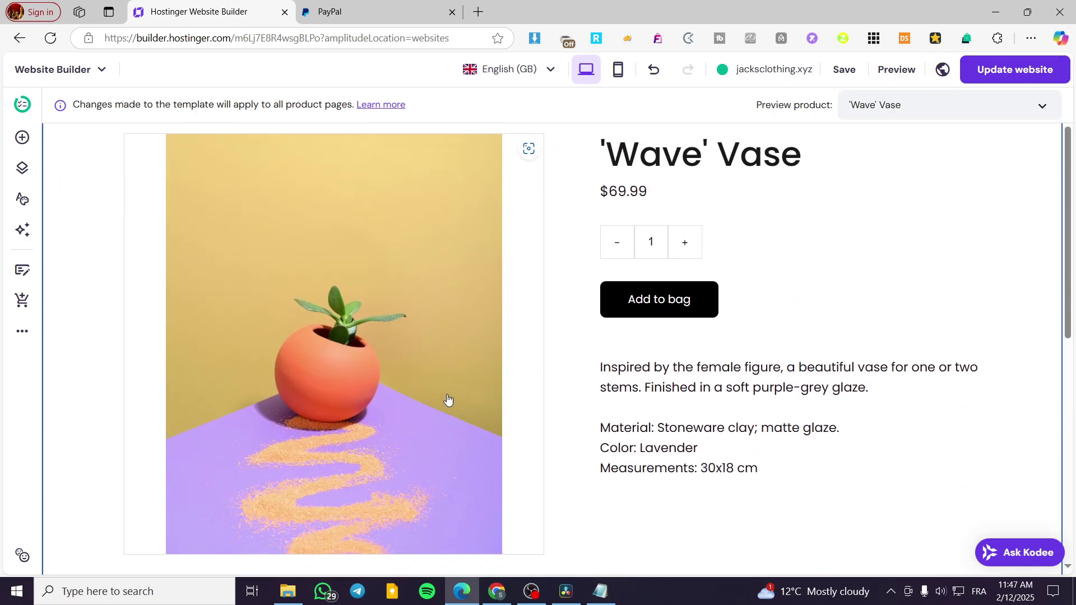